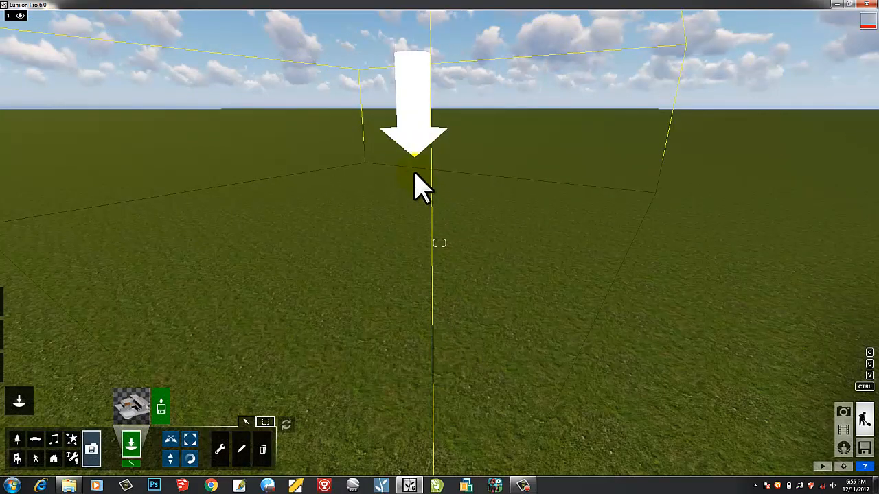
# Step: Place the imported house model on the grass terrain and view its pool side
pyautogui.click(417, 184)
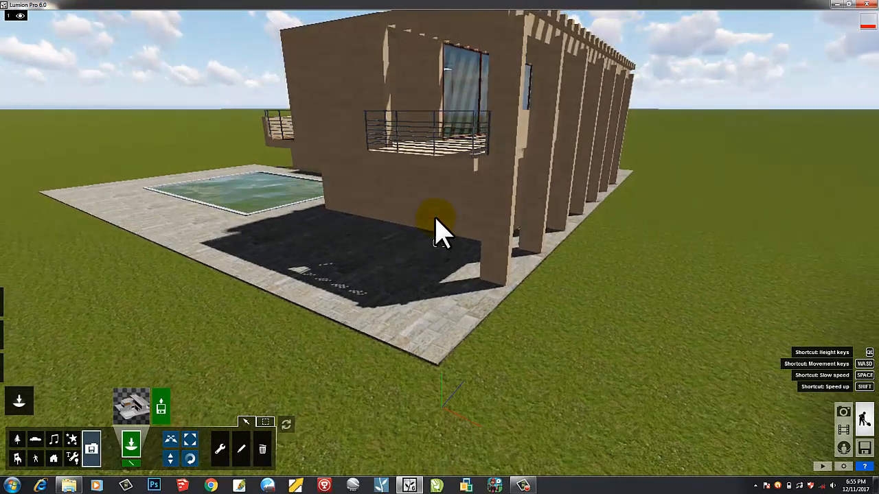
pyautogui.press('a')
pyautogui.moveTo(345, 226)
pyautogui.mouseDown(button='right')
pyautogui.moveTo(356, 228)
pyautogui.moveTo(335, 232)
pyautogui.mouseUp(button='right')
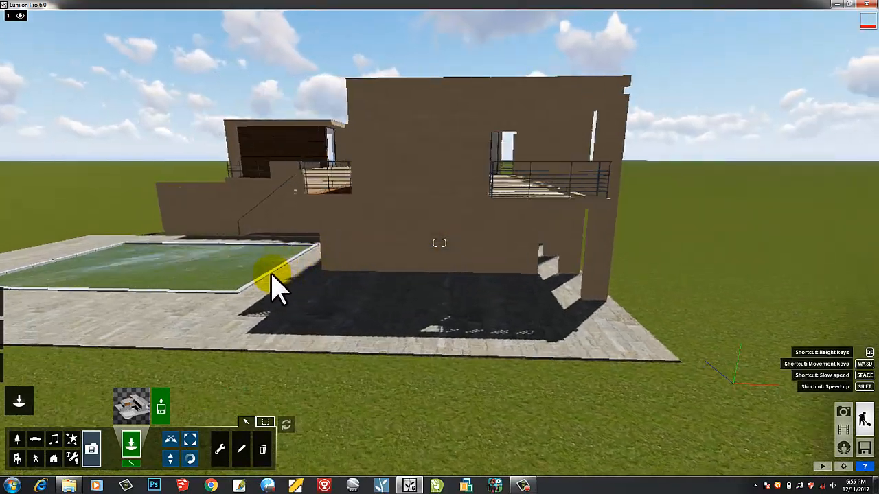
pyautogui.moveTo(288, 289); pyautogui.dragTo(191, 279, button='right')
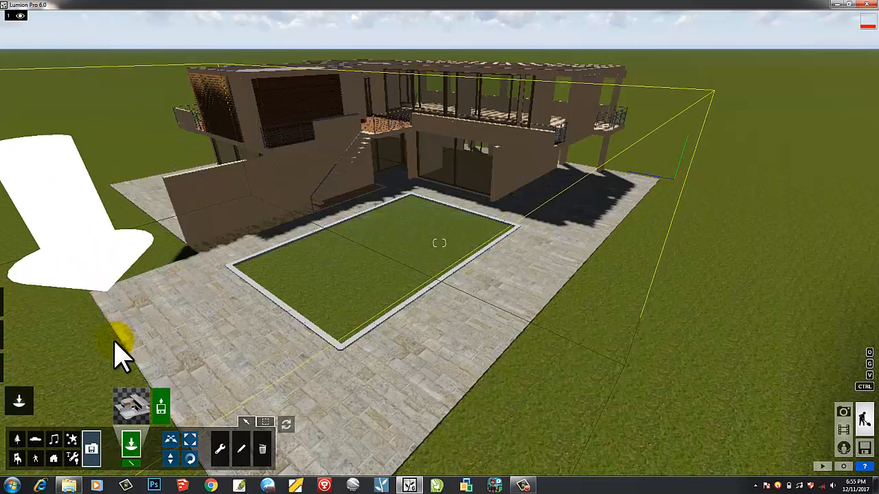
# Step: Lower the landscape terrain inside the swimming pool so the grass no longer fills the basin
pyautogui.moveTo(15, 320)
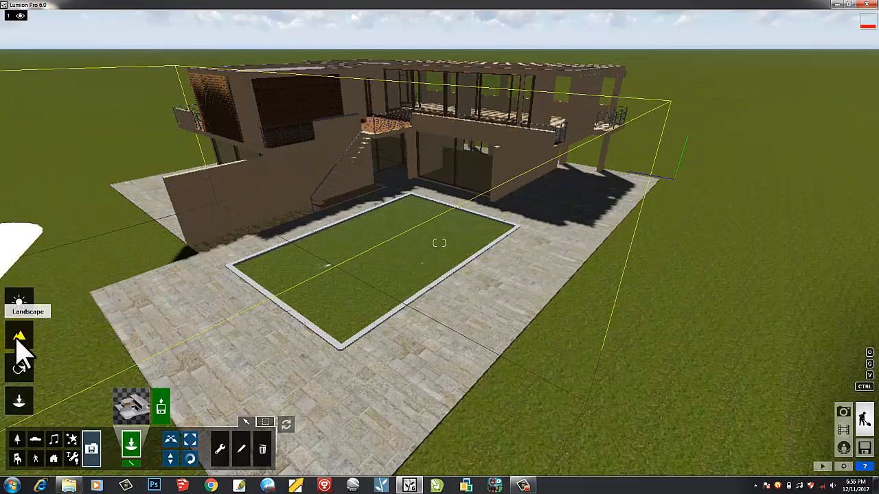
pyautogui.click(19, 340)
pyautogui.click(120, 336)
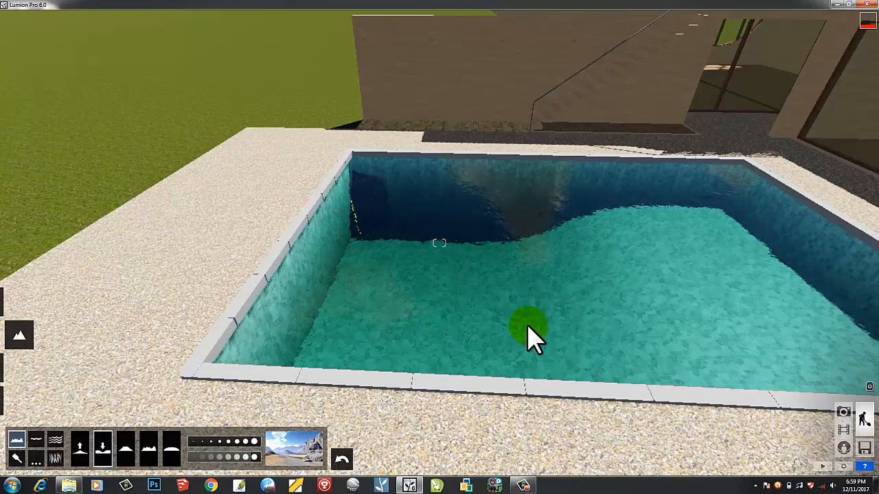
pyautogui.moveTo(483, 280)
pyautogui.mouseDown(button='right')
pyautogui.moveTo(539, 281)
pyautogui.moveTo(489, 282)
pyautogui.mouseUp(button='right')
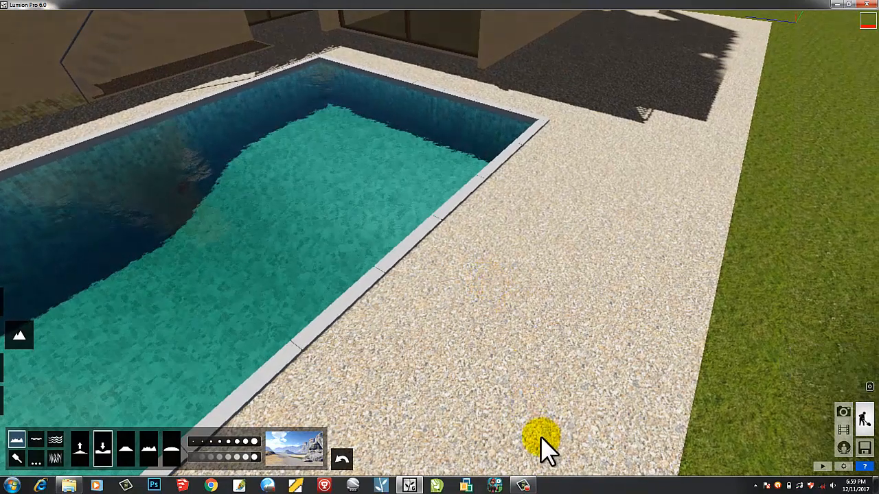
pyautogui.click(523, 485)
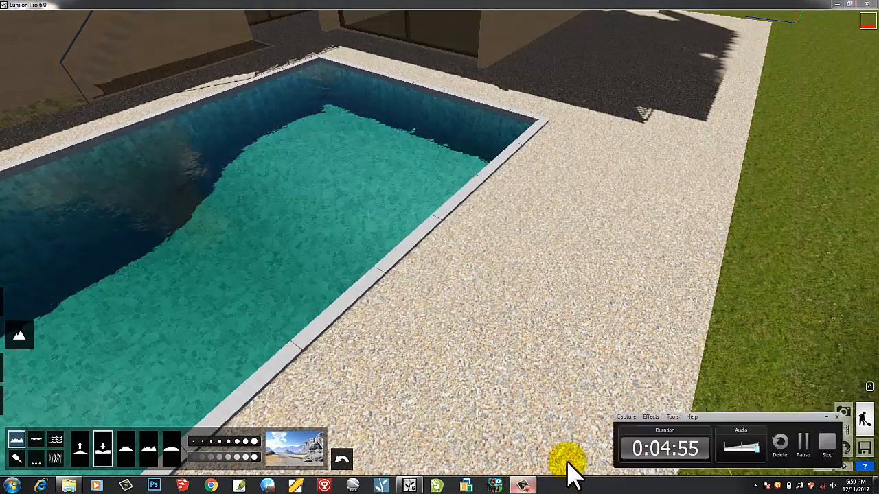
pyautogui.click(807, 450)
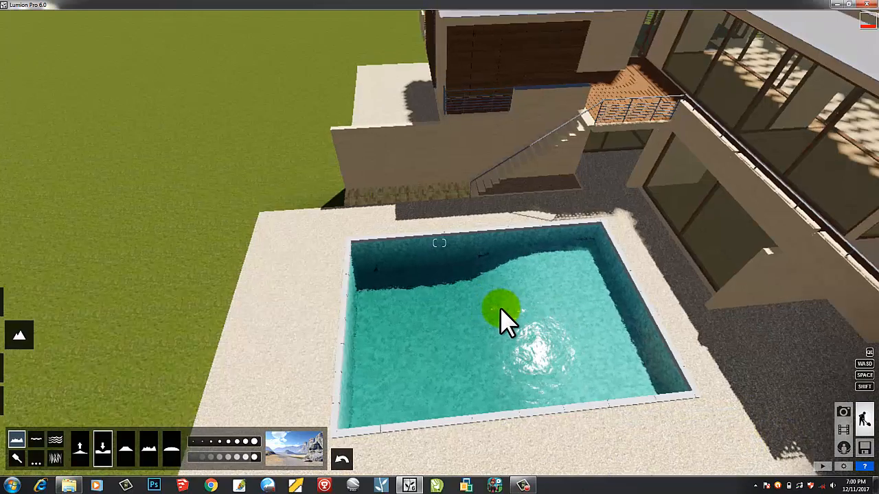
# Step: Assign an outdoor exterior-wall plaster material from the material library to the house's concrete walls
pyautogui.scroll(-2, 501, 309)
pyautogui.moveTo(500, 307); pyautogui.dragTo(490, 261, button='right')
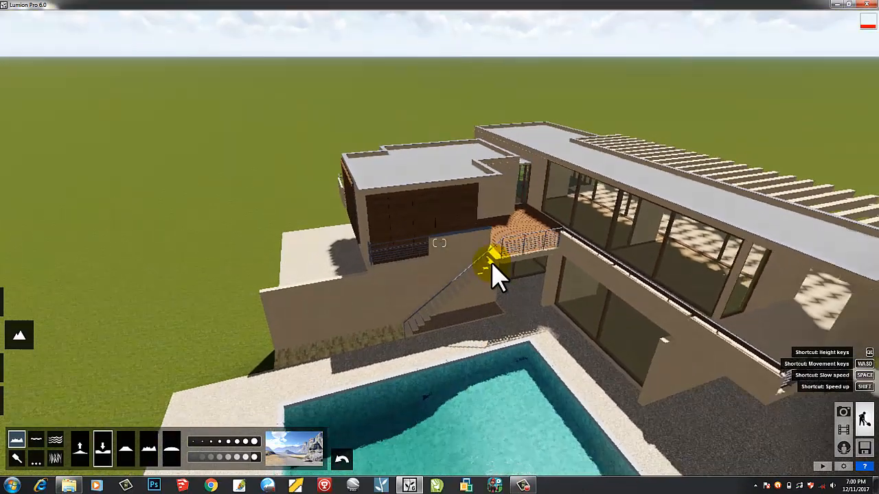
pyautogui.scroll(-3, 494, 275)
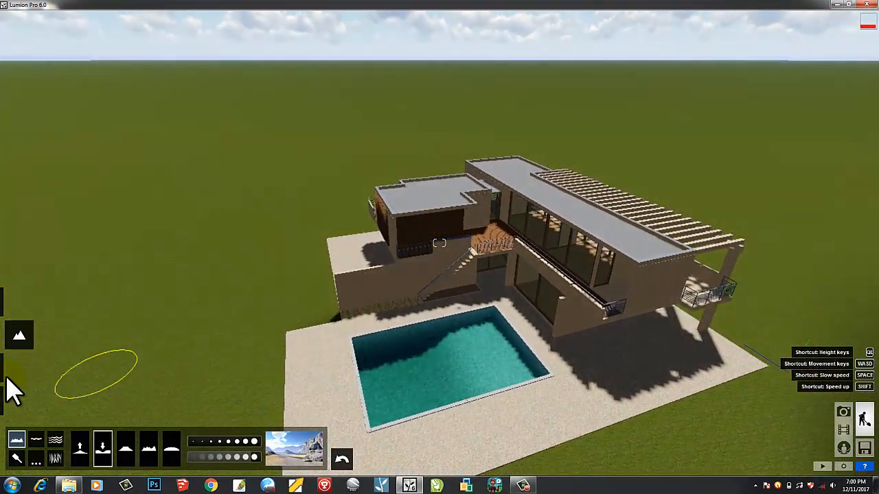
pyautogui.click(19, 371)
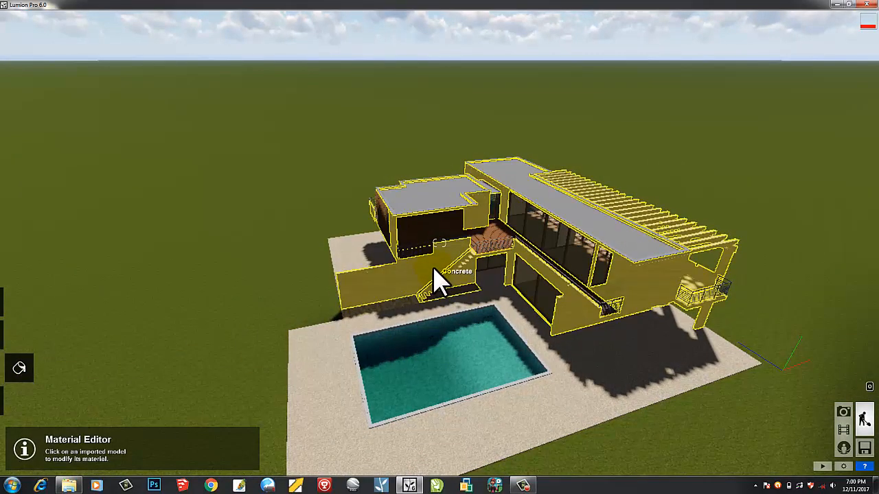
pyautogui.click(434, 272)
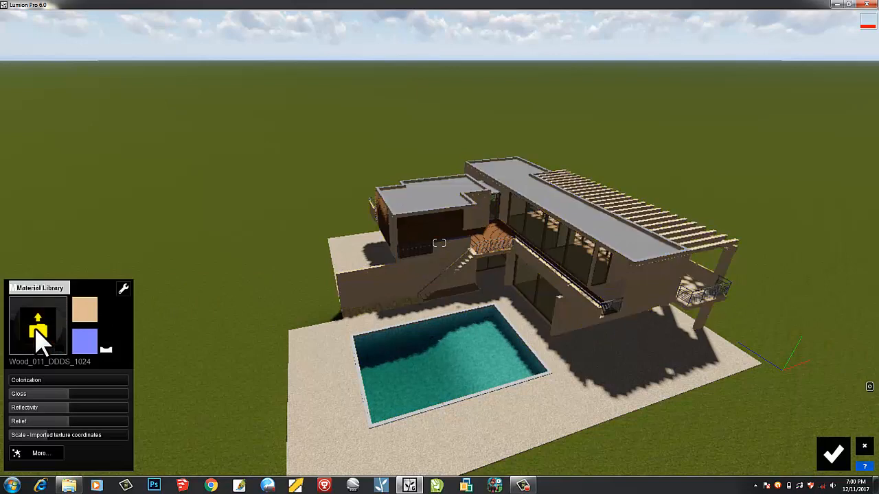
pyautogui.click(41, 340)
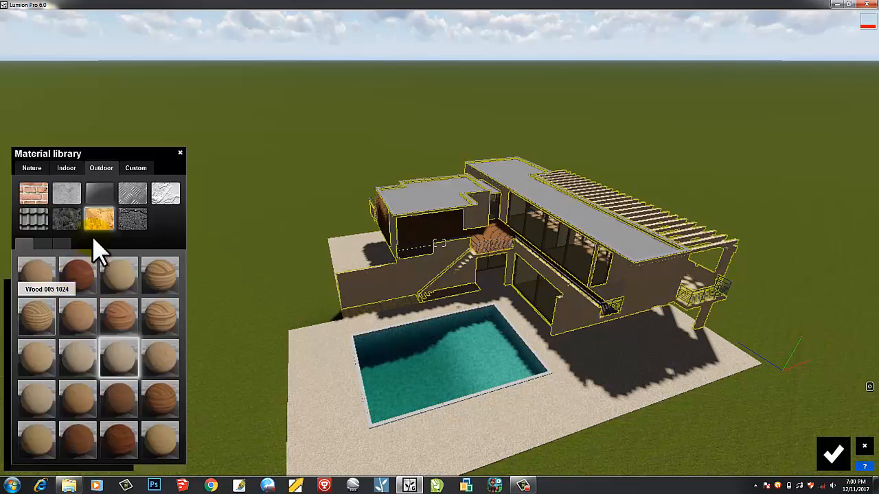
pyautogui.click(64, 169)
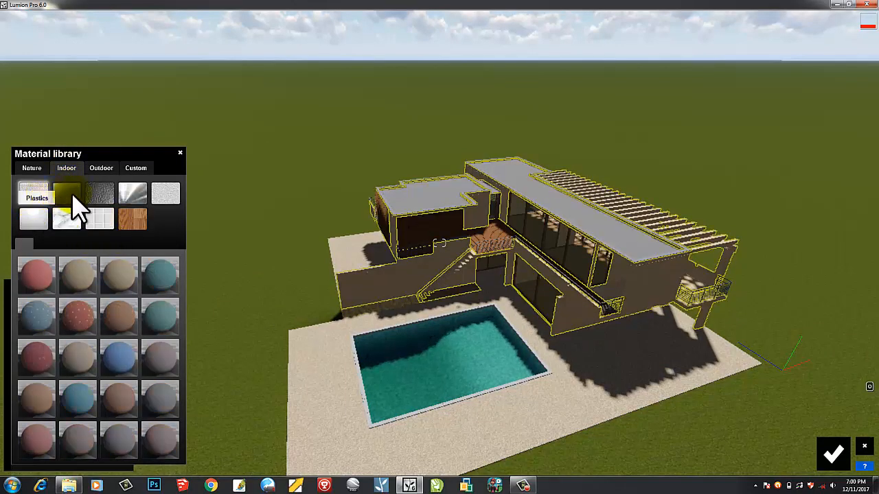
pyautogui.click(139, 221)
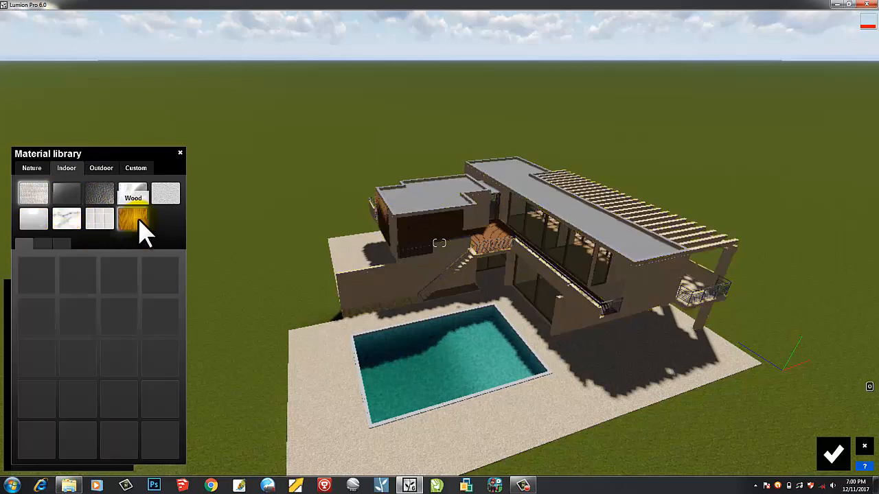
pyautogui.click(101, 177)
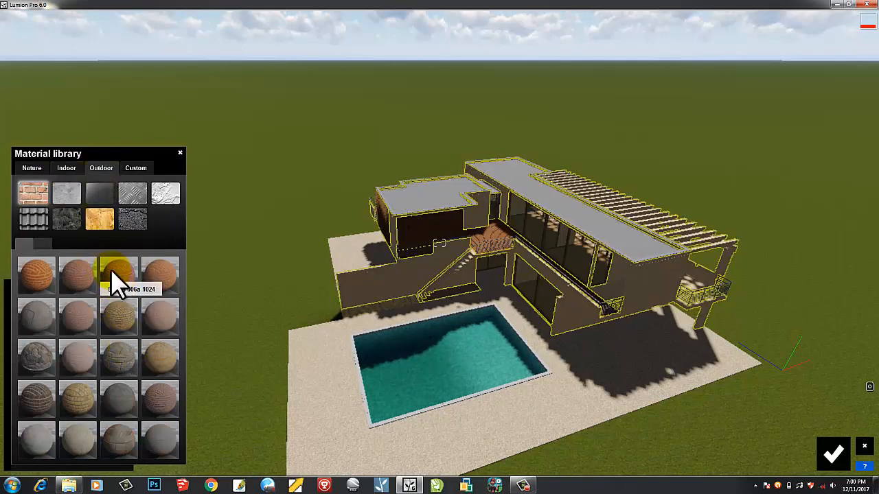
pyautogui.click(163, 195)
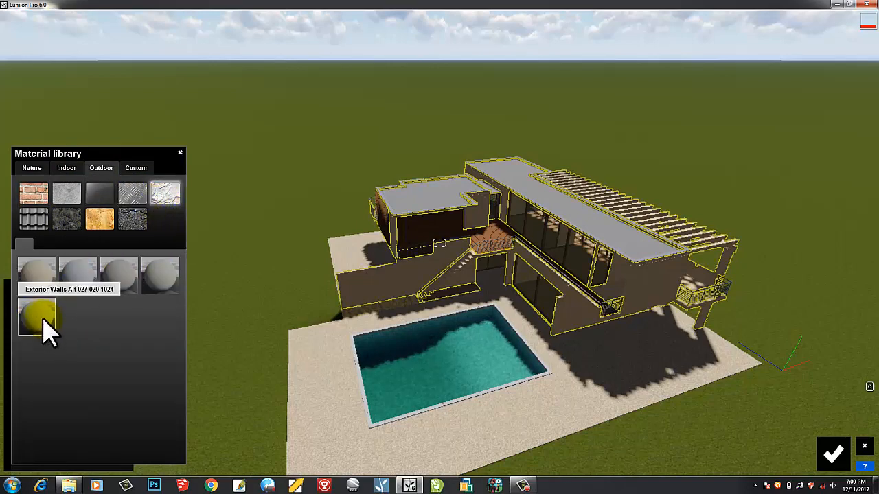
# Step: Select the strip at the foot of the garden wall for material editing and save the material changes
pyautogui.click(359, 310)
pyautogui.scroll(5, 360, 305)
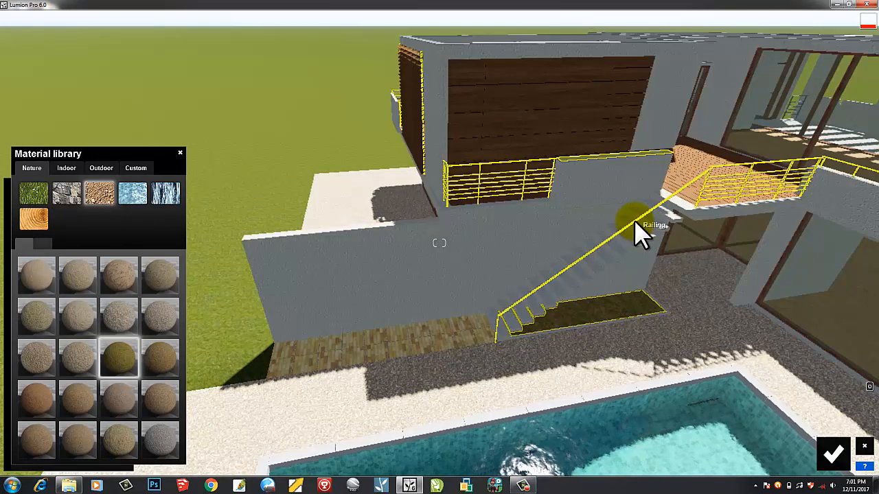
pyautogui.moveTo(285, 195); pyautogui.dragTo(295, 265, button='right')
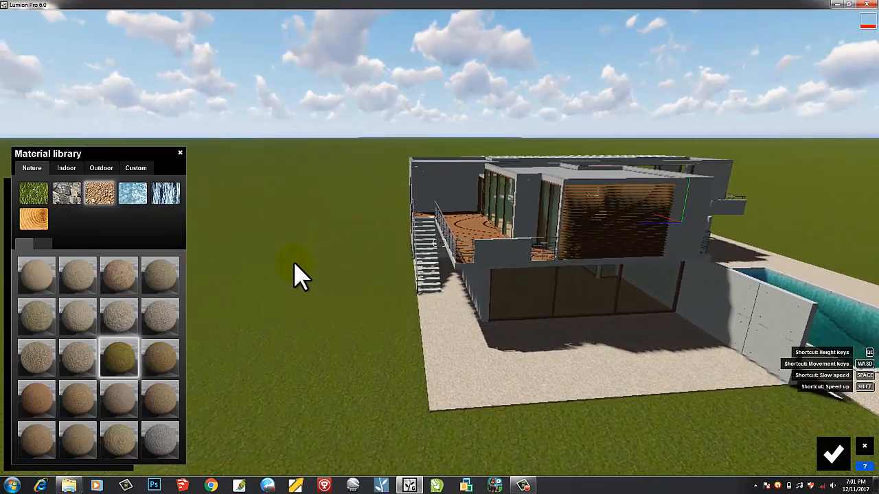
pyautogui.click(528, 391)
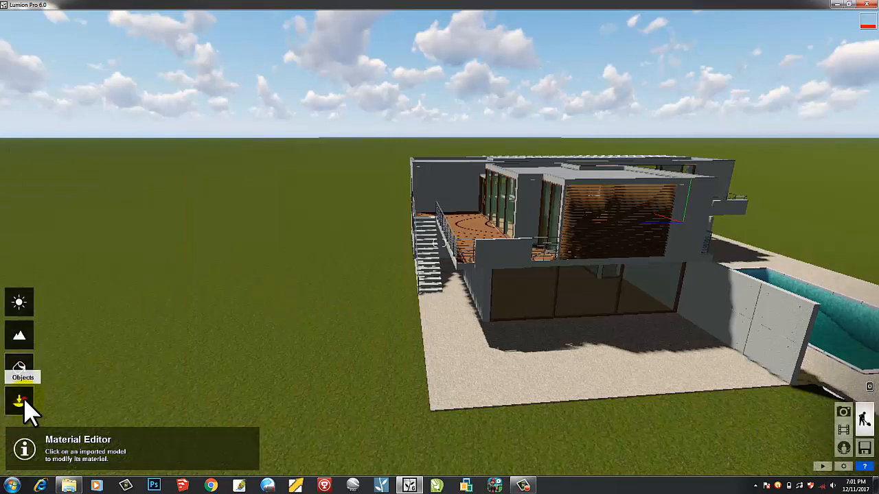
# Step: Place several Bamboo4v1_Cluster_RT plants from the nature library on the grass beside the house's terrace staircase
pyautogui.click(21, 400)
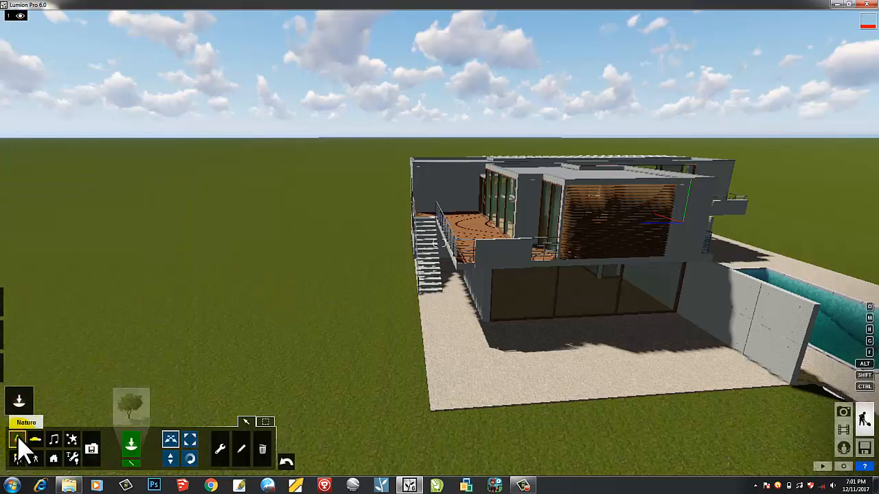
pyautogui.click(131, 406)
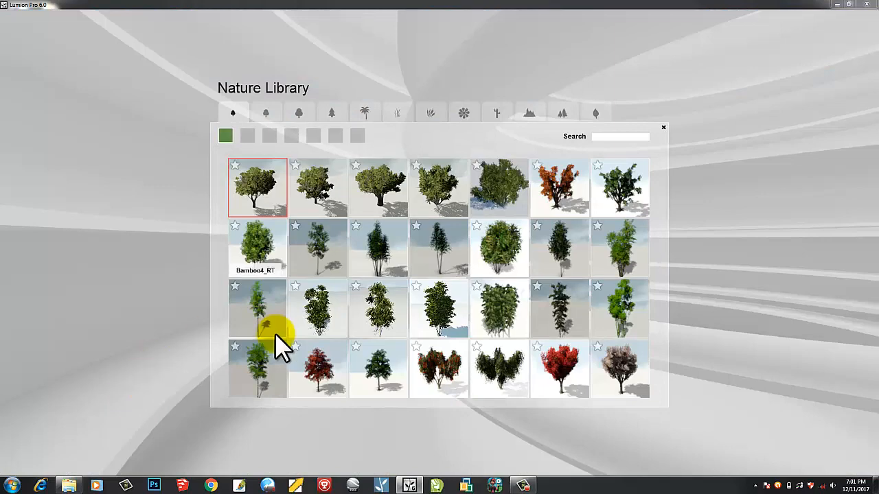
pyautogui.click(310, 319)
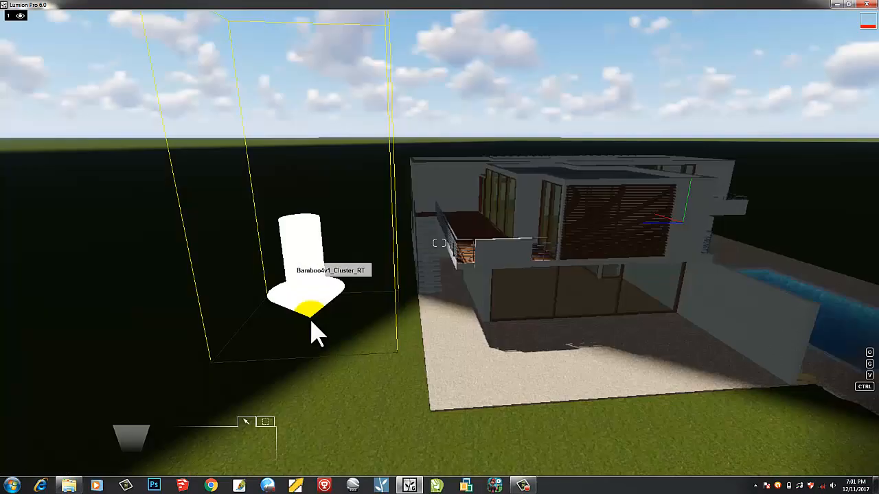
pyautogui.click(312, 247)
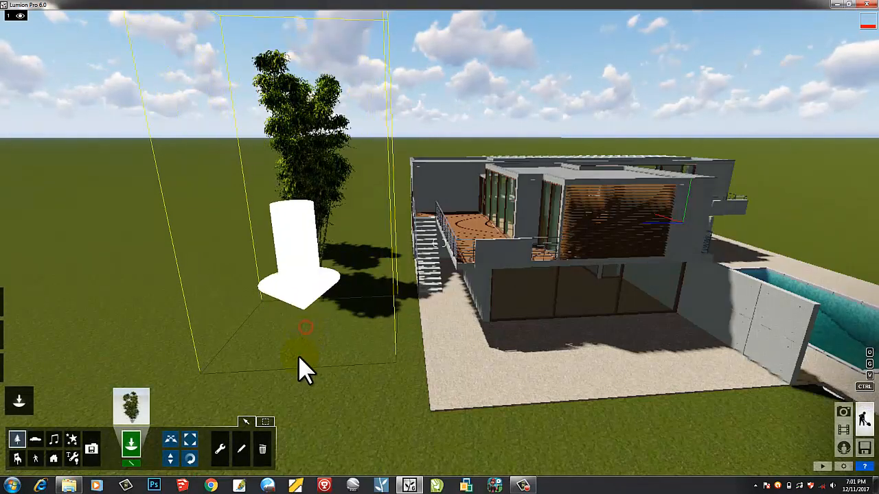
pyautogui.click(288, 388)
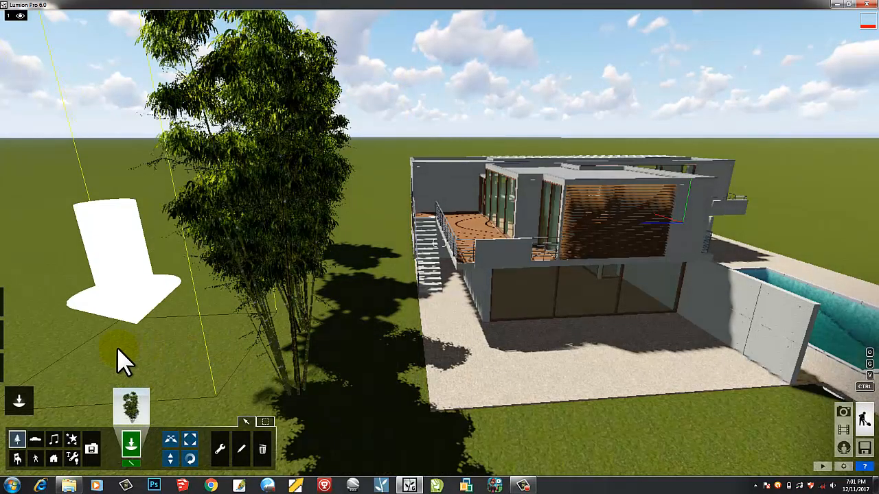
pyautogui.click(133, 298)
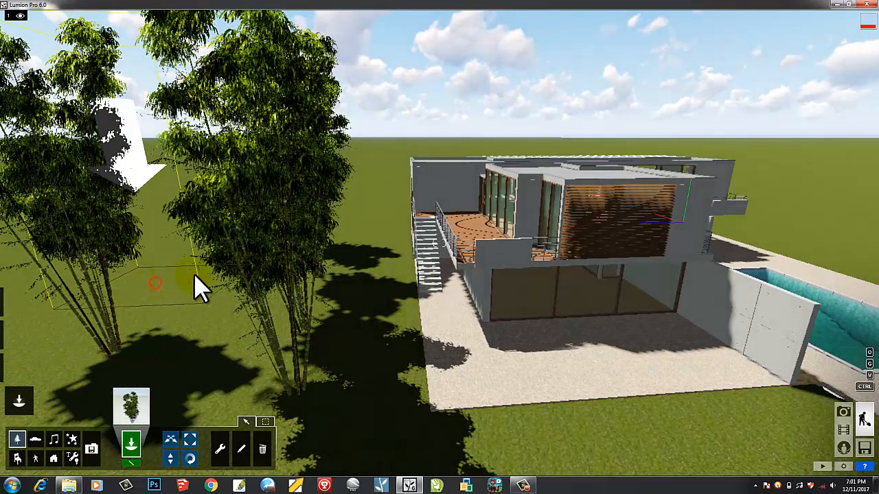
pyautogui.moveTo(253, 281); pyautogui.dragTo(253, 280, button='right')
pyautogui.scroll(-3, 253, 280)
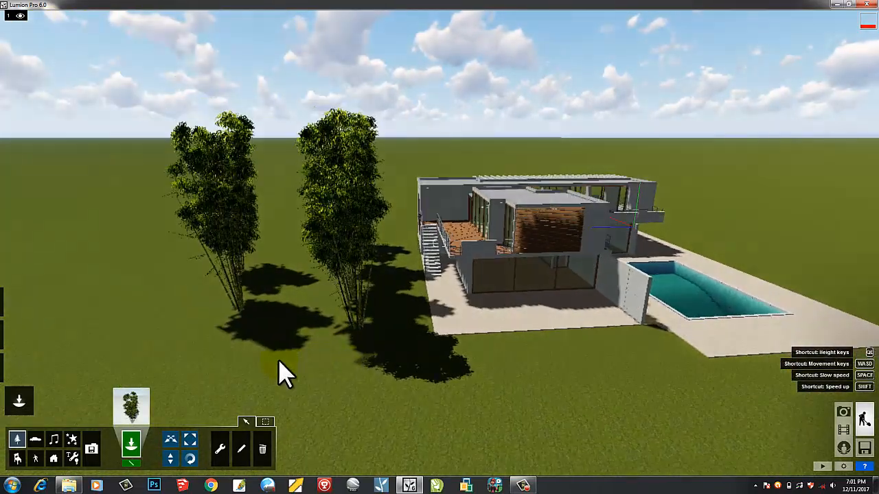
# Step: Plant a row of three Bamboo4v2_Cluster_RT bamboo clusters on the grass along the house's front paving
pyautogui.click(134, 411)
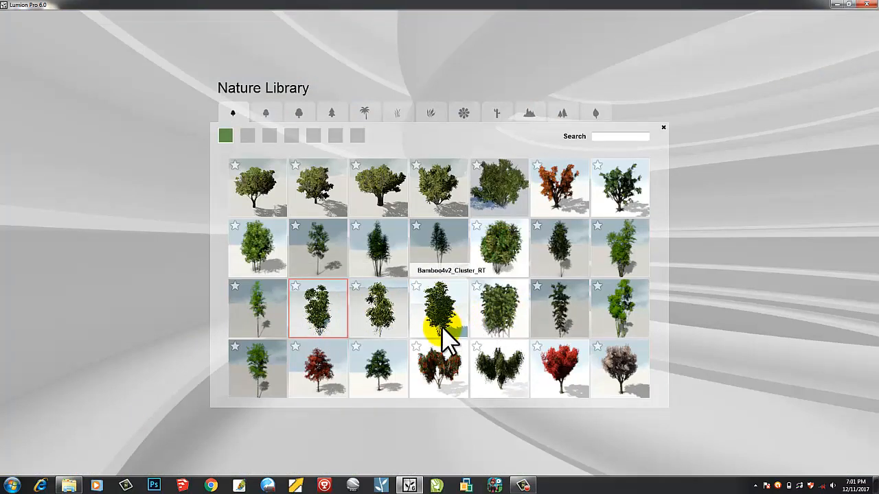
pyautogui.click(442, 326)
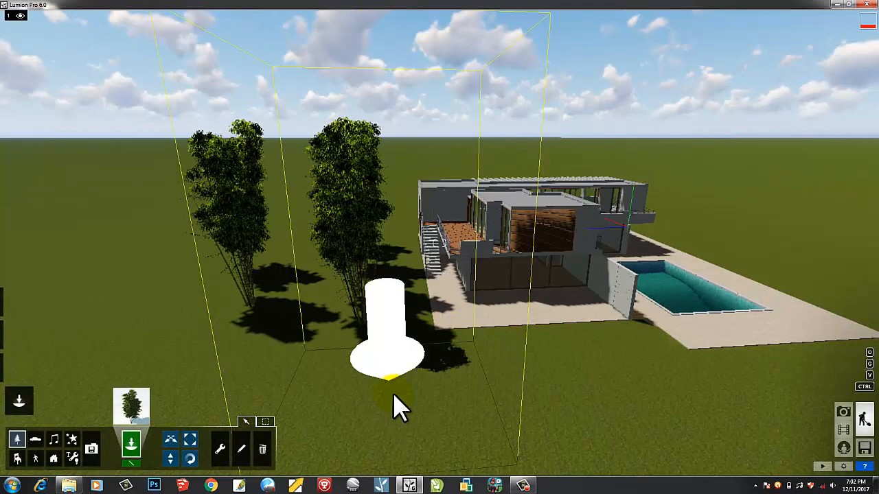
pyautogui.click(394, 393)
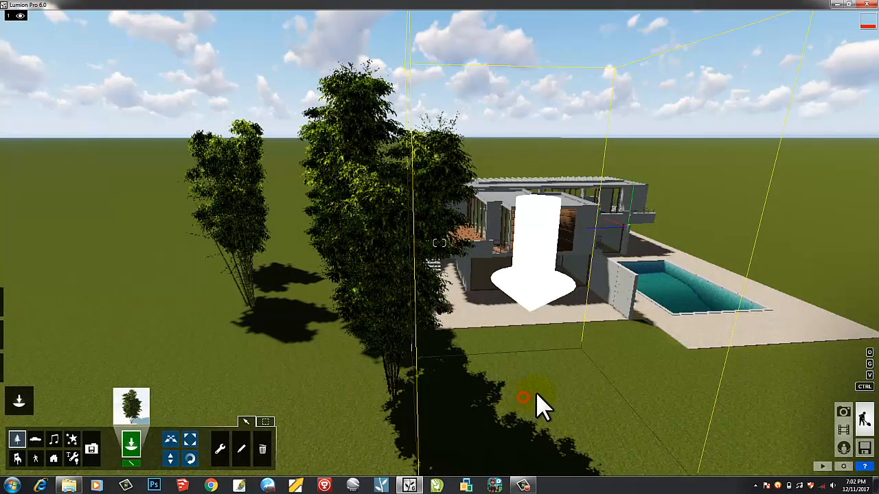
pyautogui.click(536, 396)
pyautogui.click(632, 395)
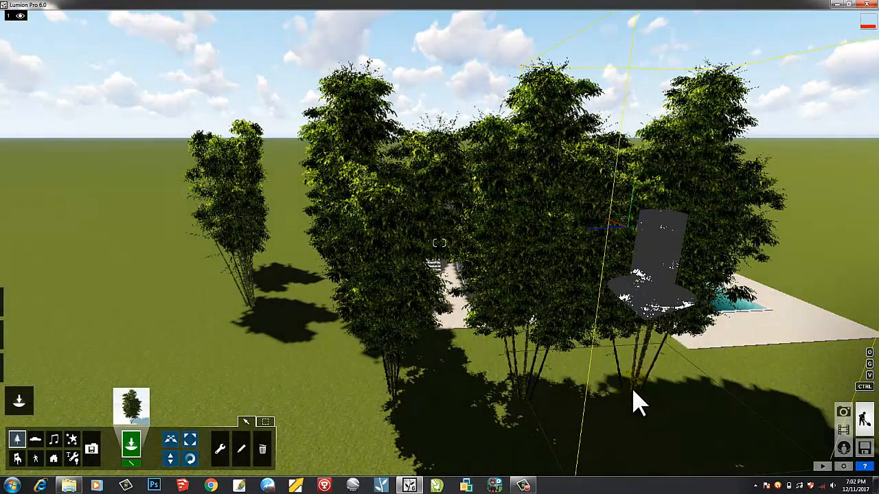
pyautogui.moveTo(628, 371); pyautogui.dragTo(674, 331, button='right')
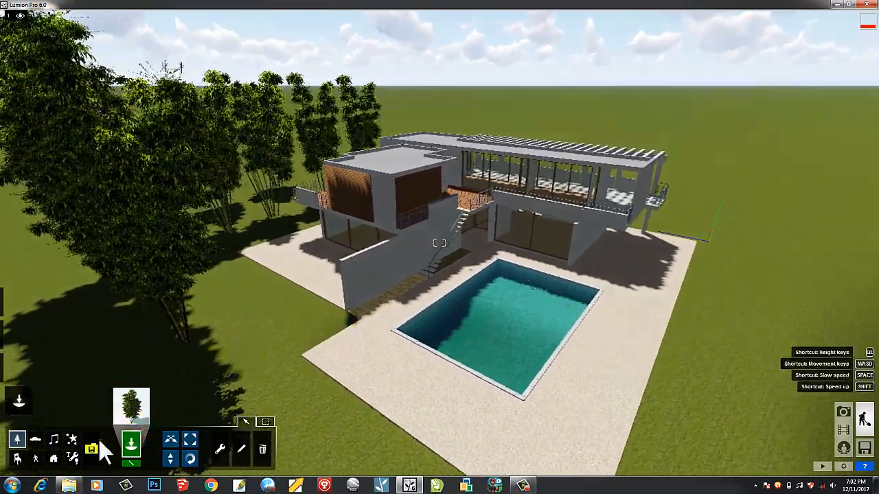
# Step: Place a standing man in swim shorts from the character library on the paving between the garden wall and the pool's corner
pyautogui.click(133, 400)
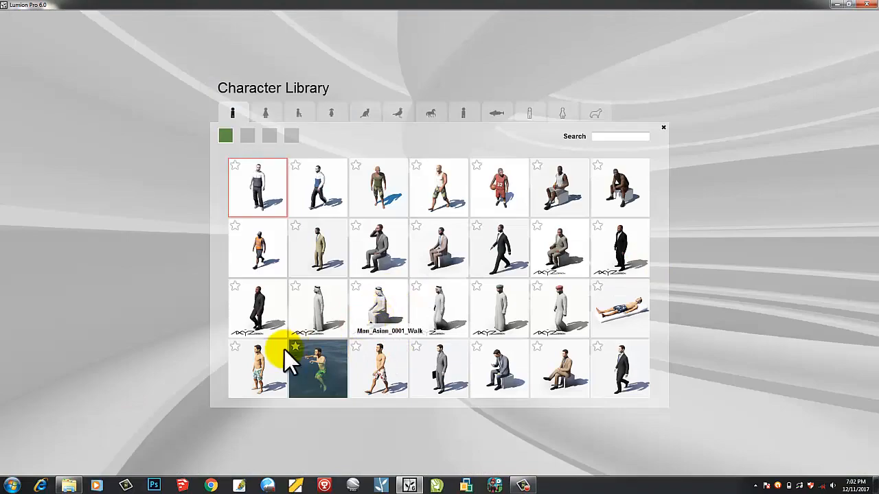
pyautogui.click(236, 391)
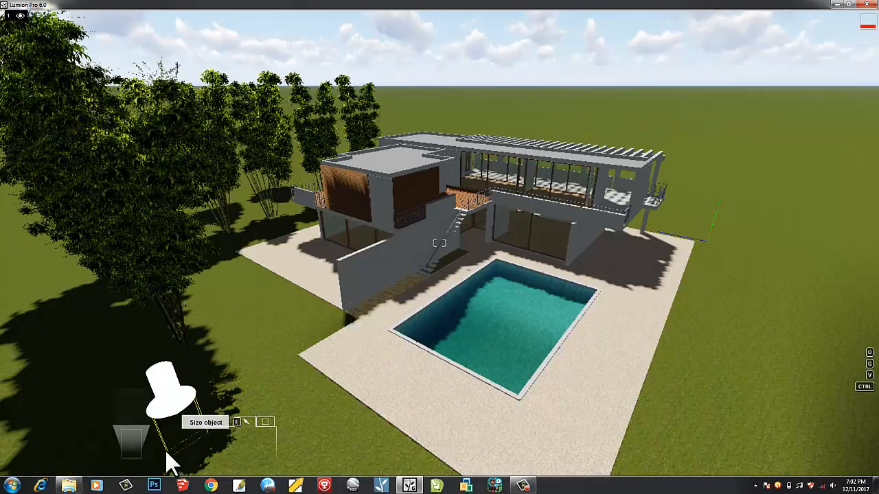
pyautogui.click(132, 406)
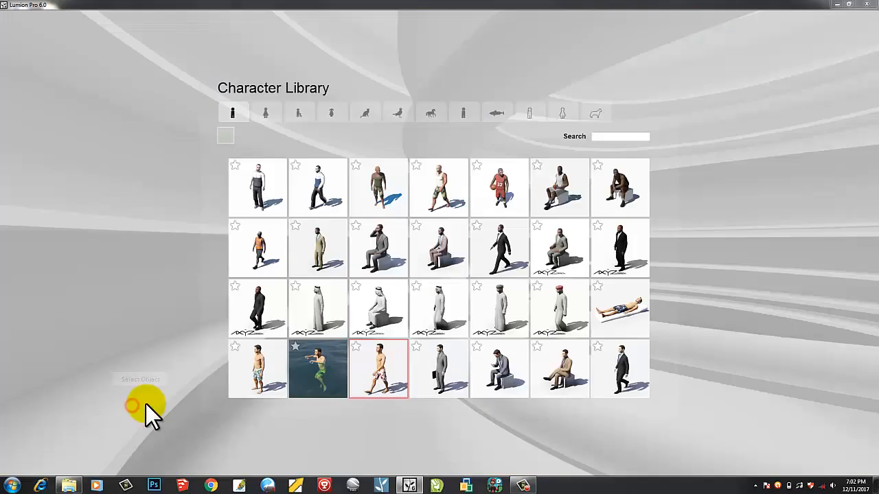
pyautogui.click(524, 327)
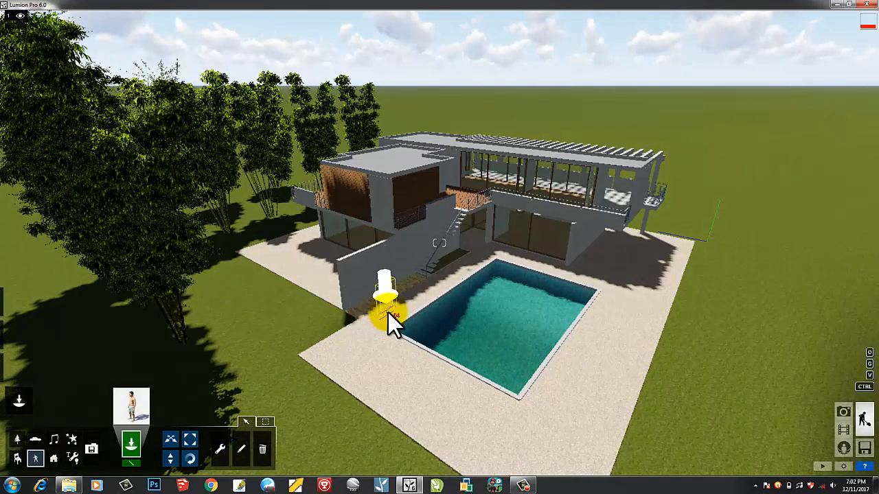
pyautogui.click(388, 312)
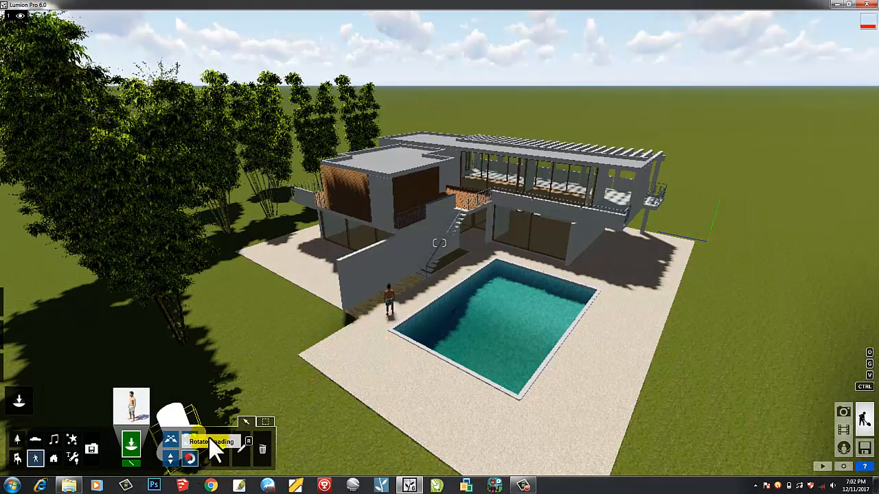
# Step: Rotate the heading of the standing man in swim shorts so he faces away from the garden wall
pyautogui.scroll(3, 374, 325)
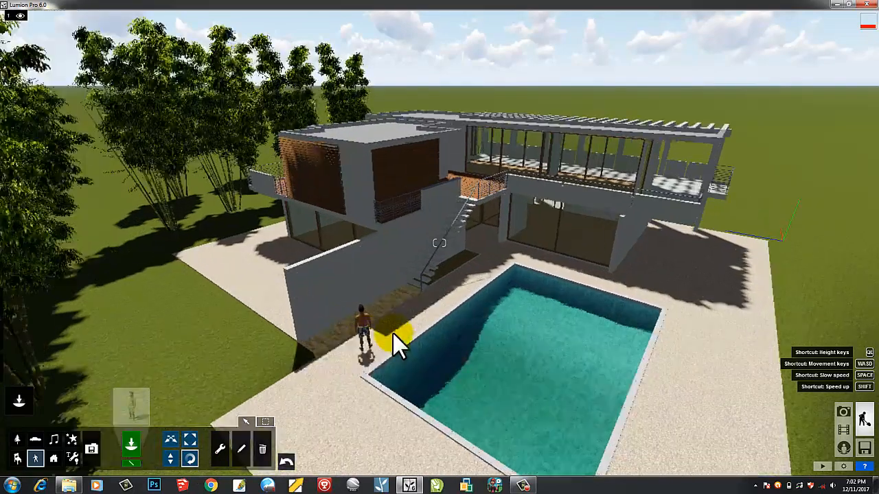
pyautogui.scroll(5, 393, 332)
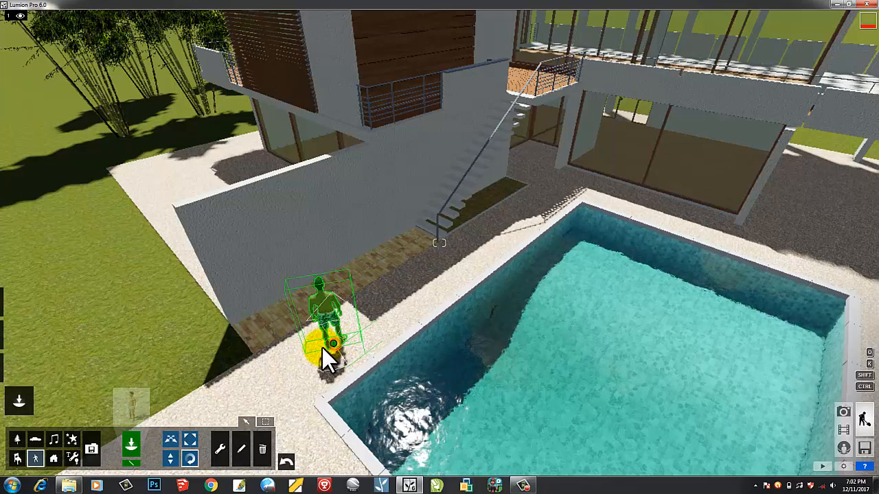
pyautogui.moveTo(322, 348)
pyautogui.mouseDown()
pyautogui.moveTo(313, 344)
pyautogui.moveTo(325, 354)
pyautogui.mouseUp()
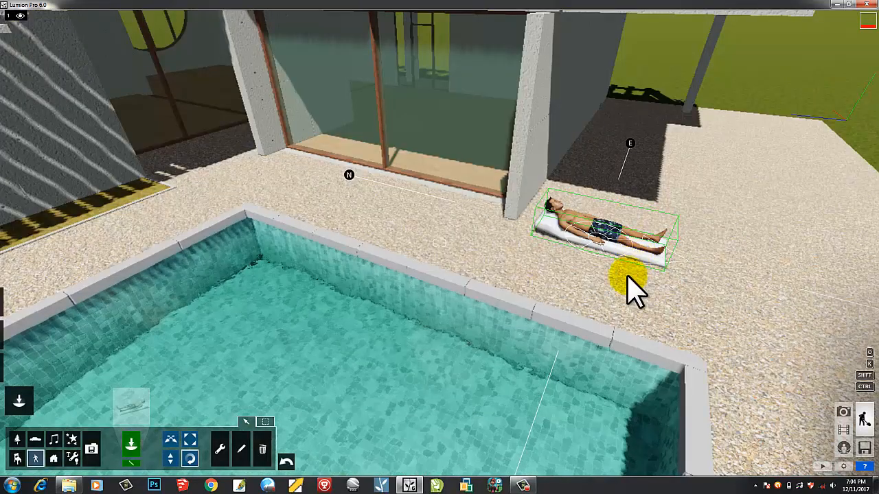
# Step: Place Woman_Caucasian_0009_Idle from the women characters beside the standing man and turn her to face the pool
pyautogui.press('s')
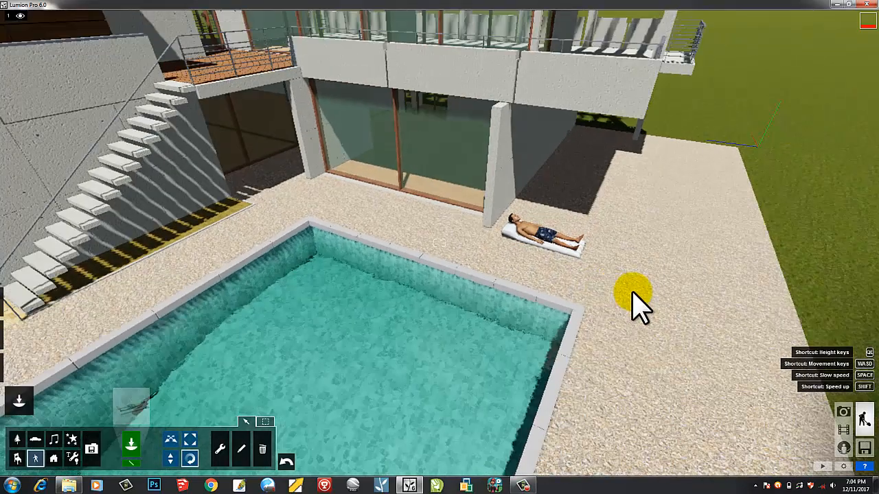
pyautogui.press('s')
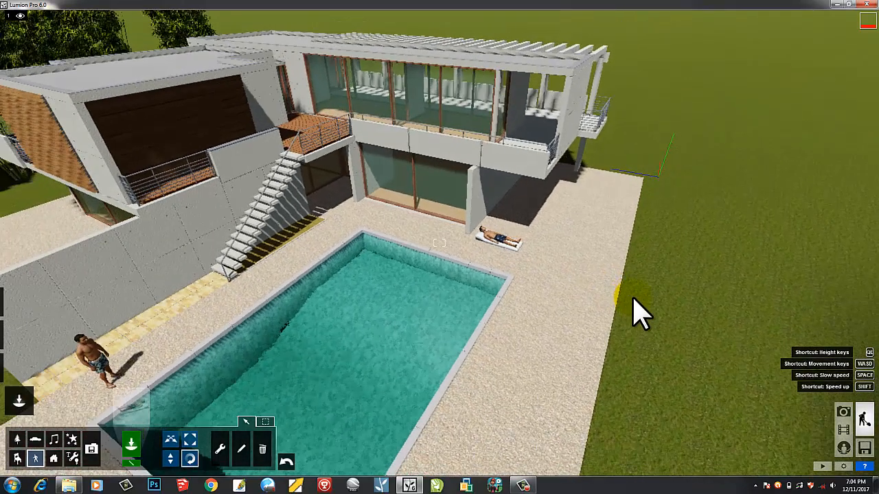
pyautogui.press('s')
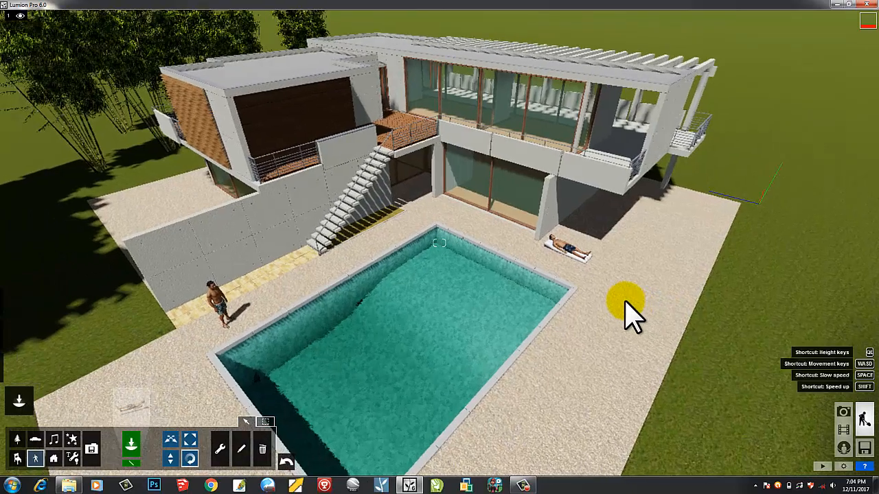
pyautogui.press('s')
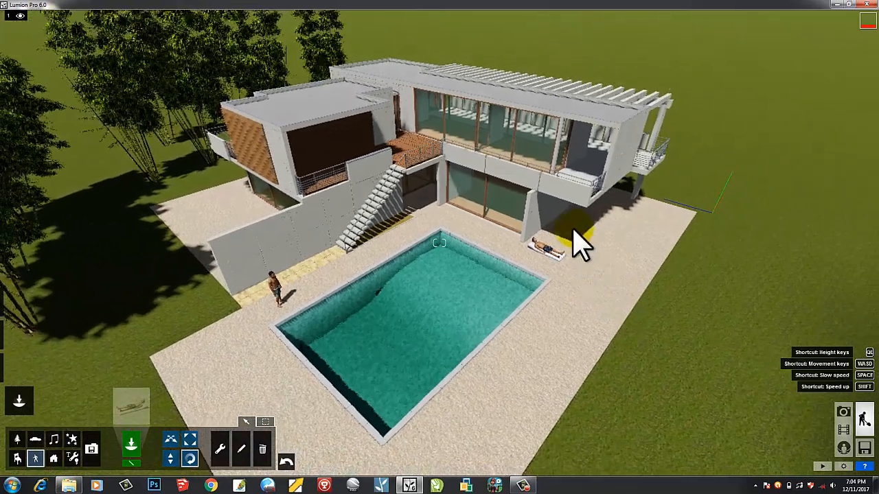
pyautogui.click(132, 406)
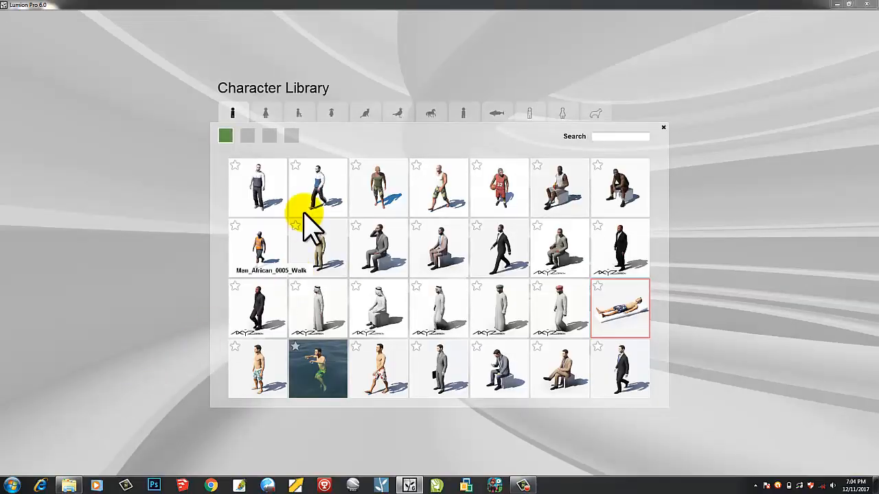
pyautogui.click(268, 113)
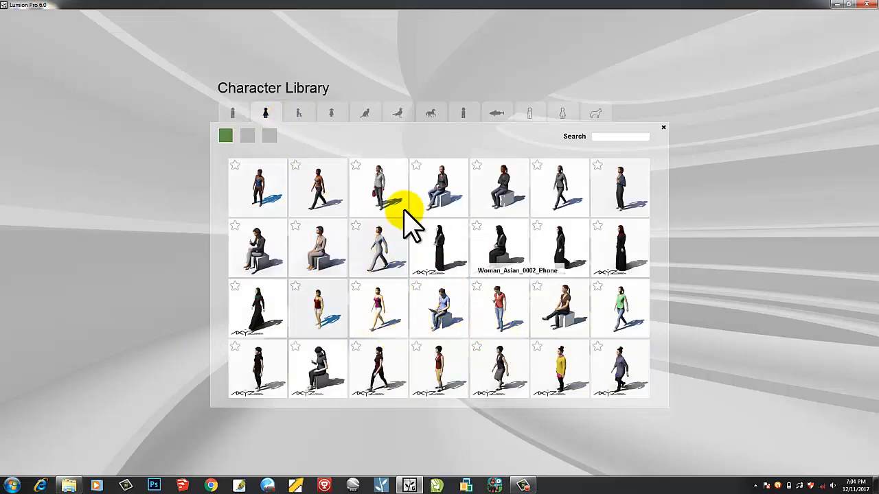
pyautogui.click(251, 136)
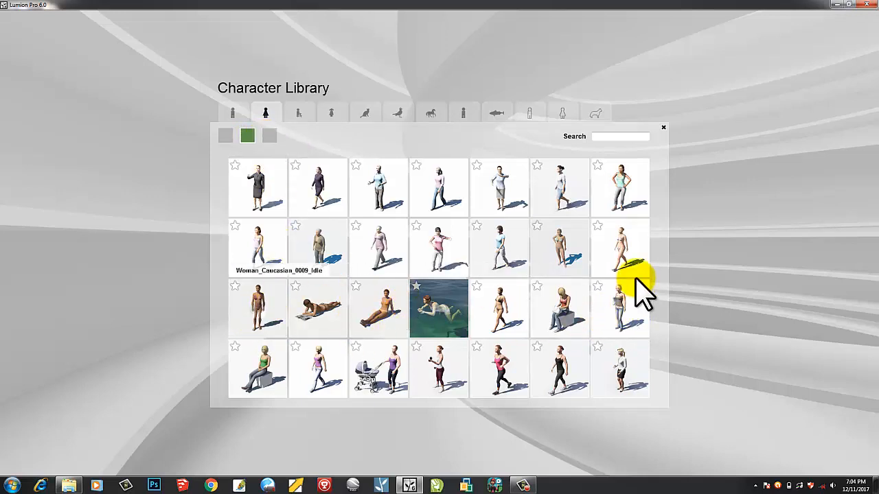
pyautogui.click(660, 243)
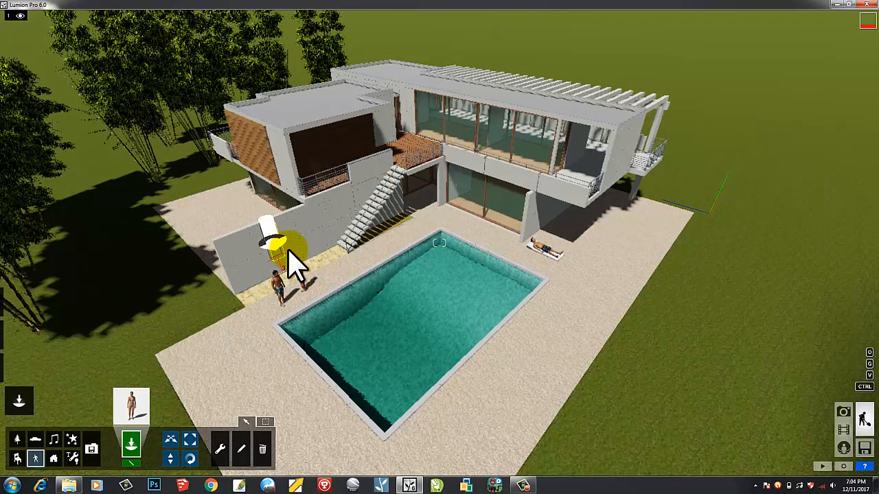
pyautogui.press('w')
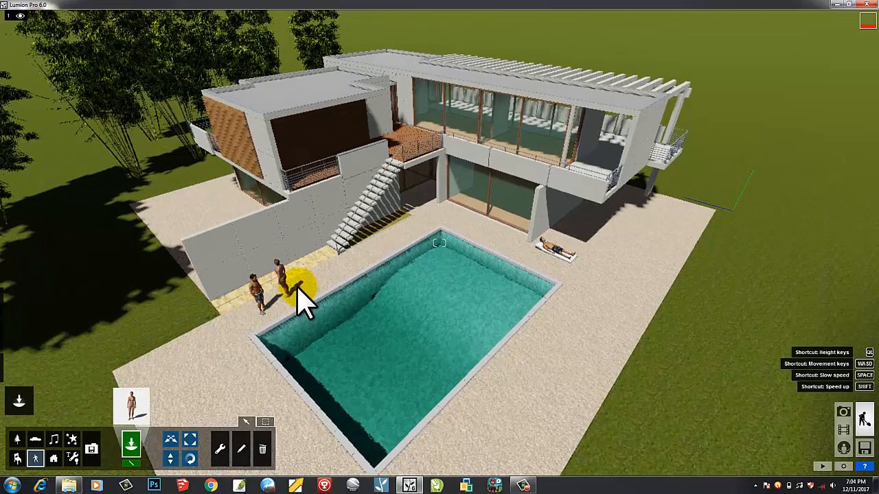
pyautogui.moveTo(298, 288); pyautogui.dragTo(370, 358, button='right')
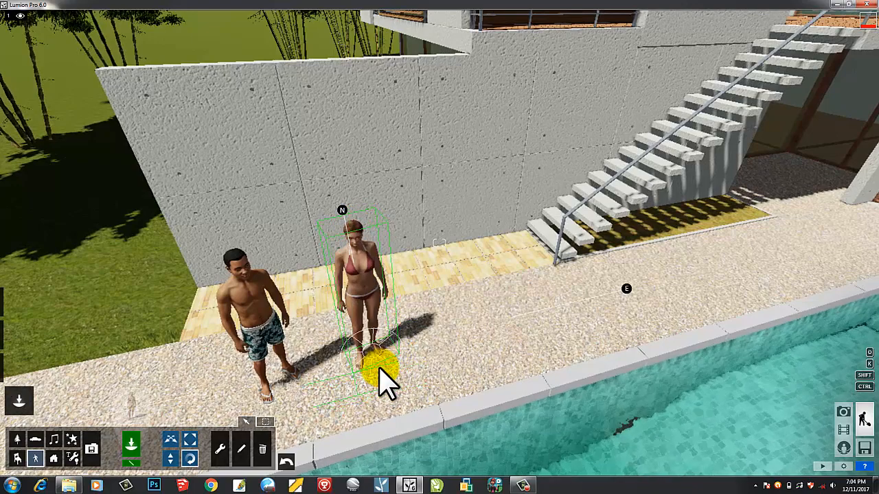
# Step: Place a walking woman in swimwear from the character library on the open paving beyond the pool's end opposite the house
pyautogui.press('s')
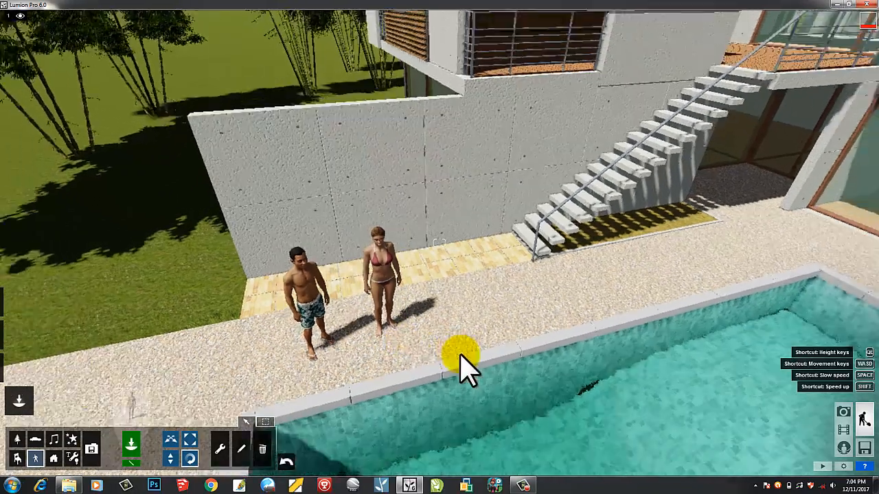
pyautogui.press('s')
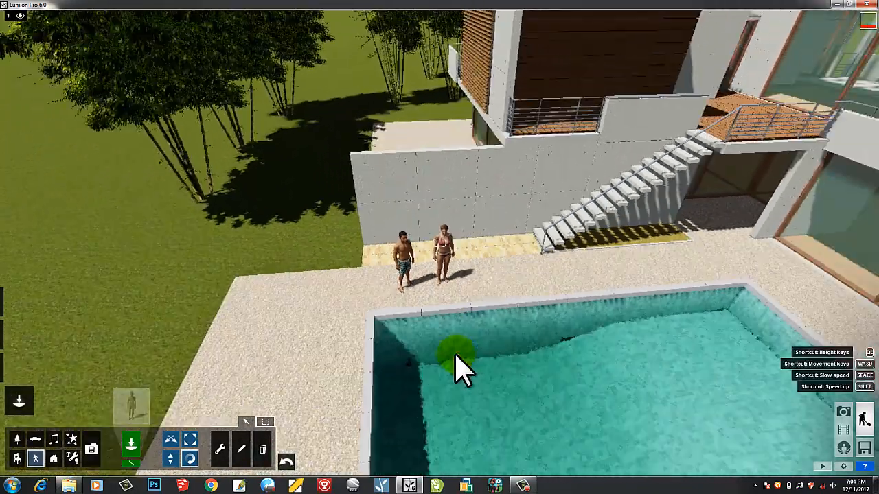
pyautogui.press('s')
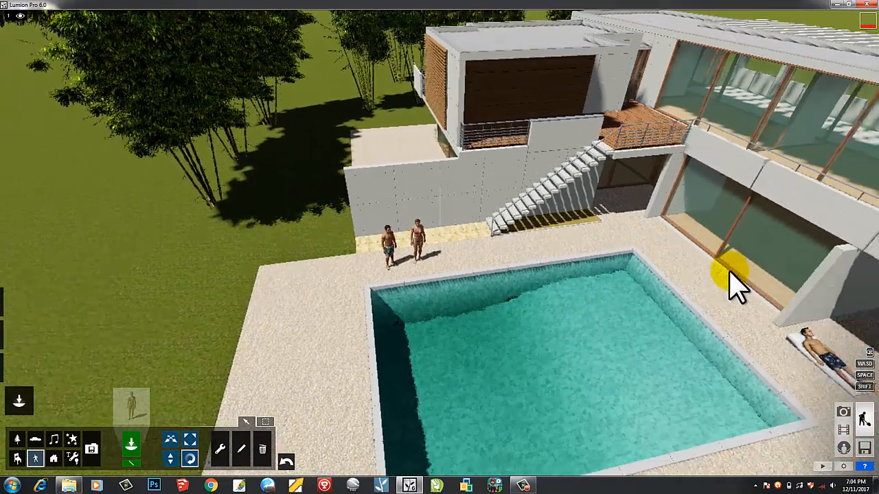
pyautogui.press('s')
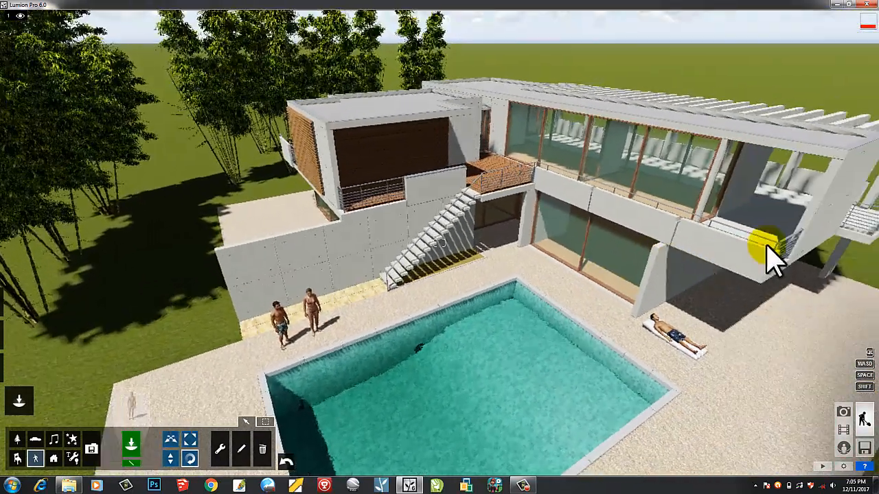
pyautogui.press('s')
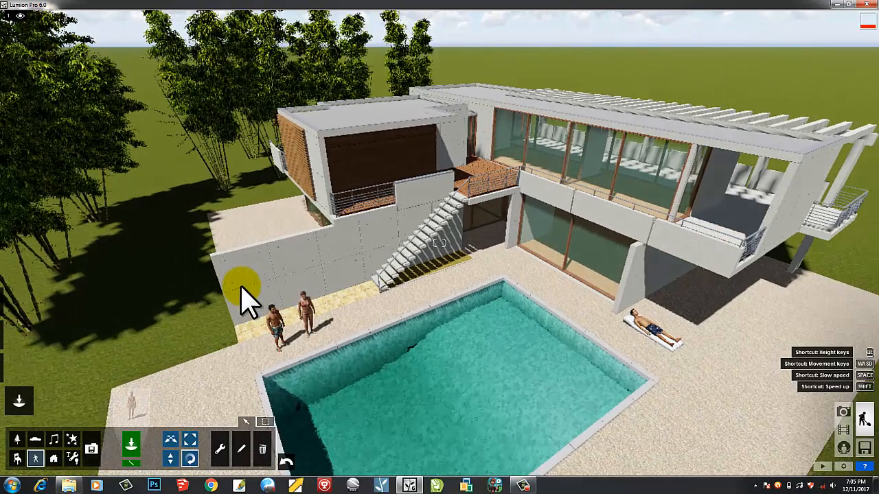
pyautogui.press('s')
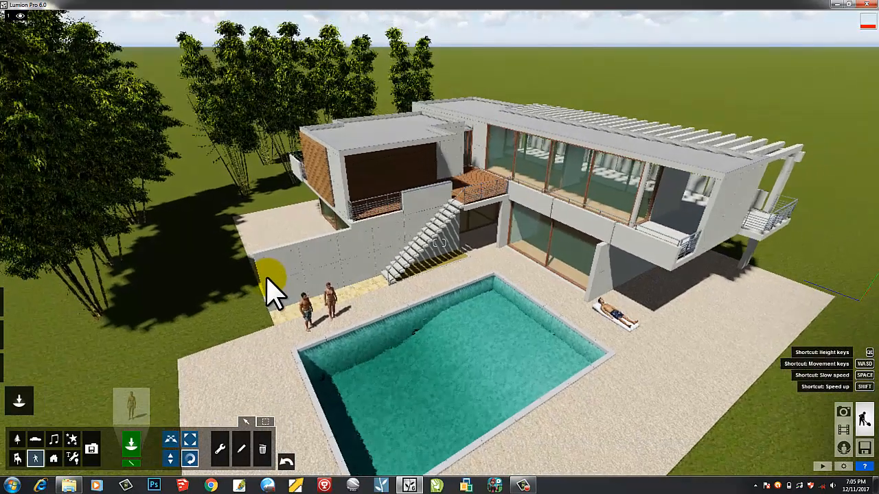
pyautogui.press('s')
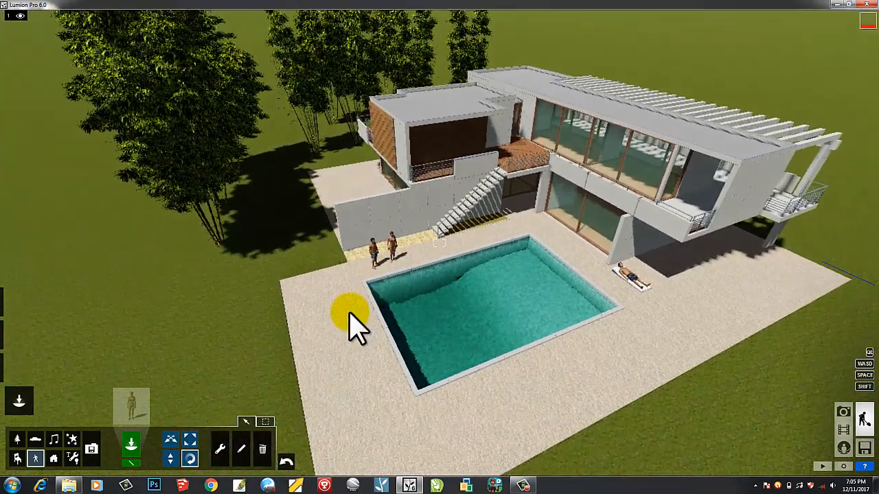
pyautogui.click(129, 409)
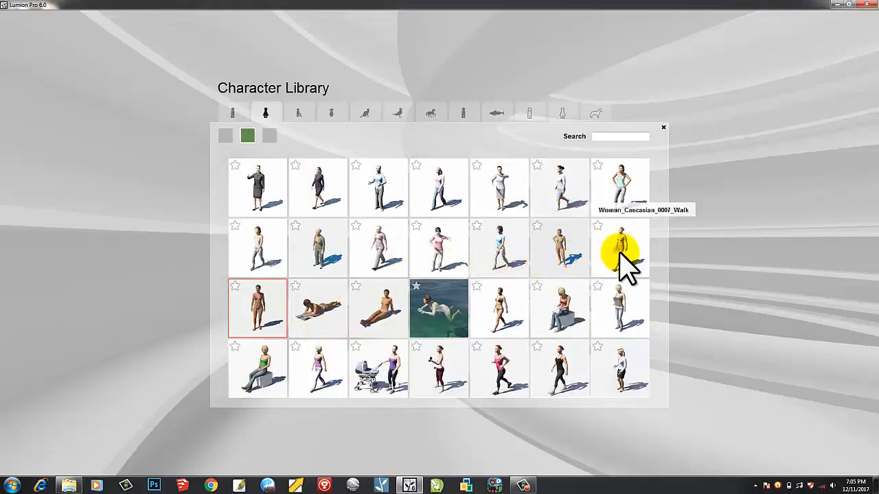
pyautogui.click(453, 380)
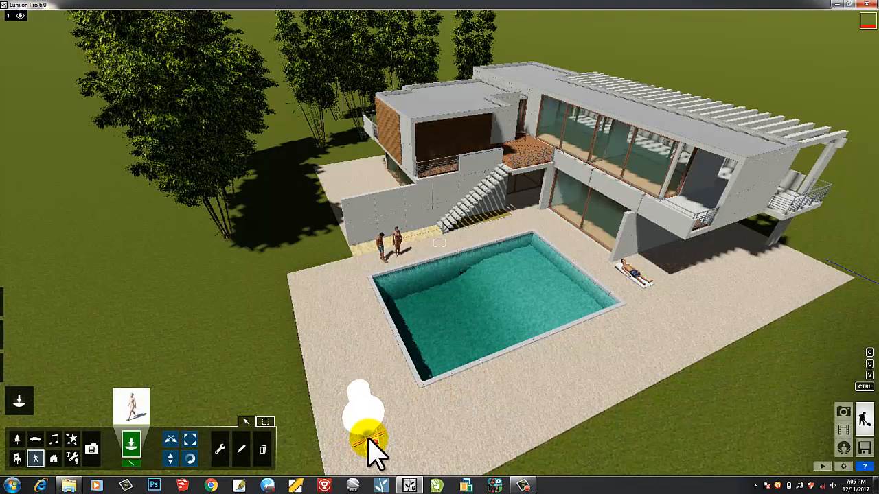
pyautogui.click(383, 442)
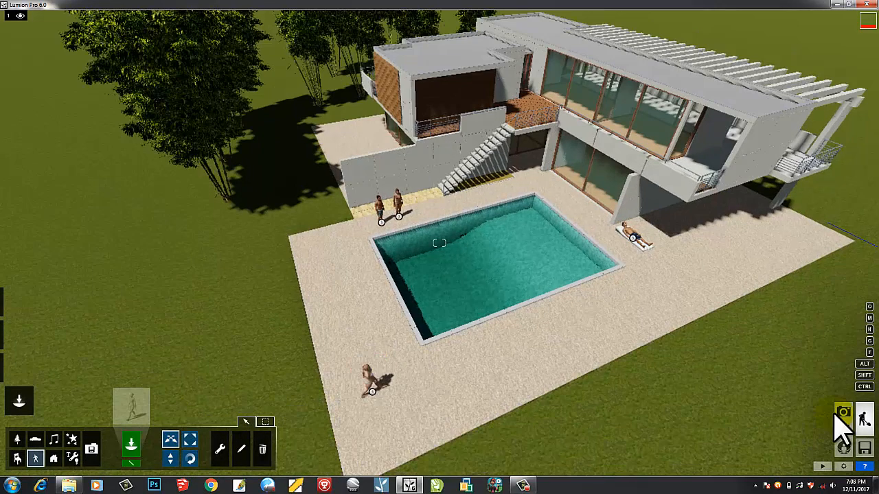
# Step: Switch to Movie mode, remove the existing flythrough clip and start recording a new one in the first clip slot
pyautogui.click(846, 429)
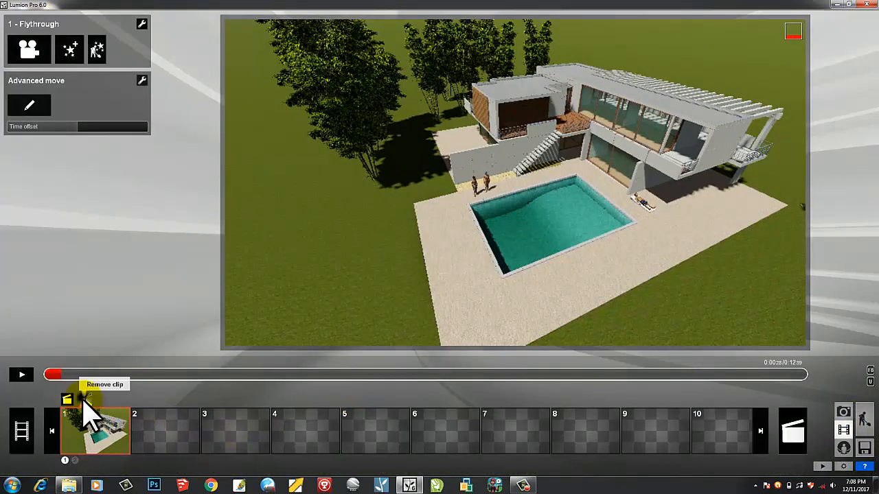
pyautogui.click(83, 398)
pyautogui.click(93, 305)
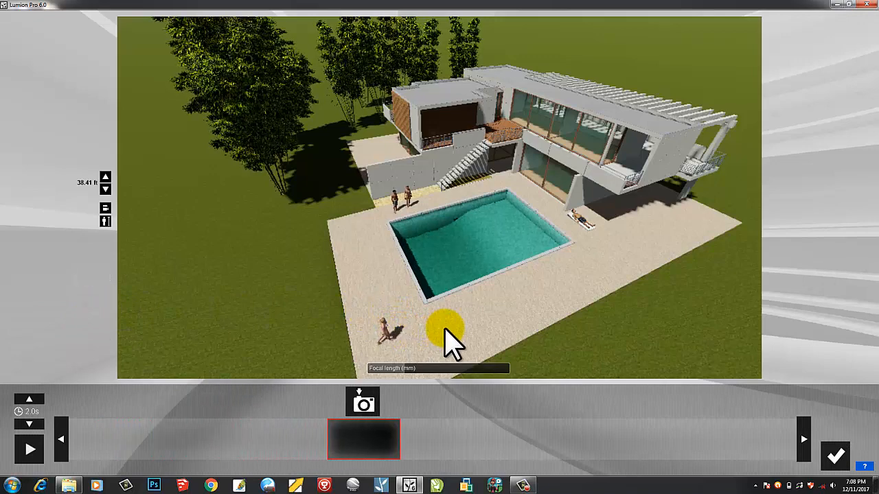
# Step: Capture four camera keyframes for the clip, two from high above the pool and two progressively lower and closer, and save the flythrough
pyautogui.press('e')
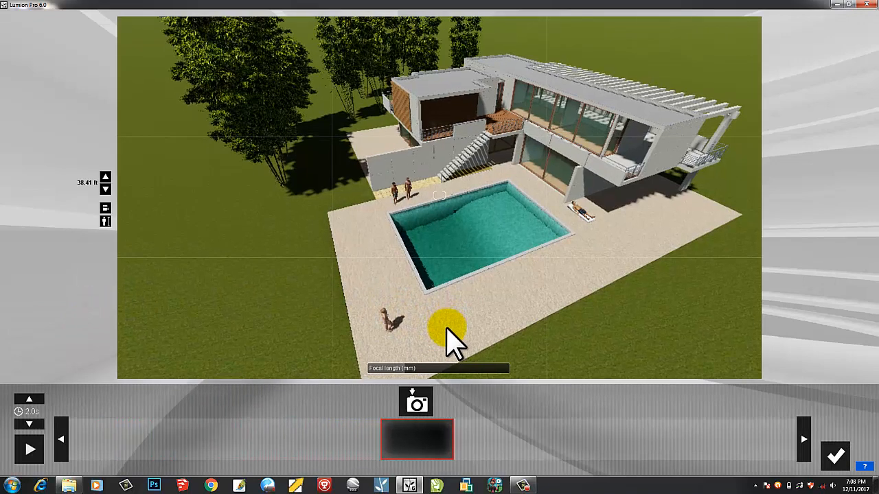
pyautogui.click(429, 409)
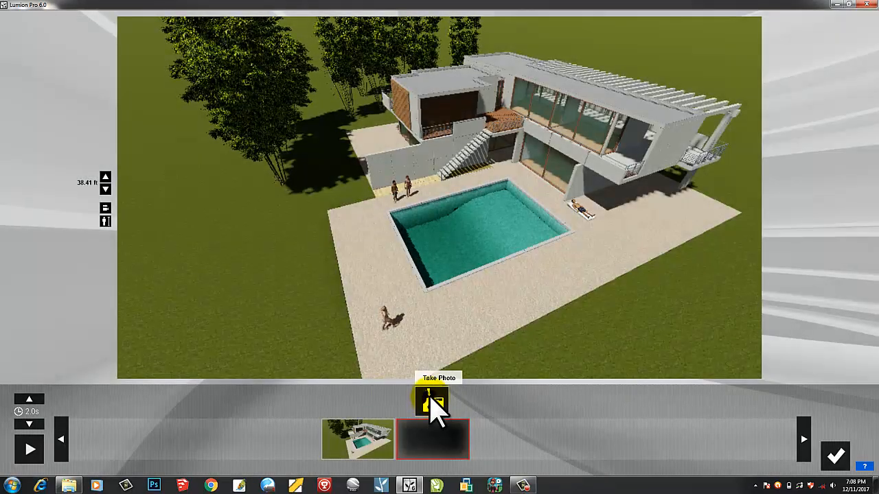
pyautogui.click(430, 405)
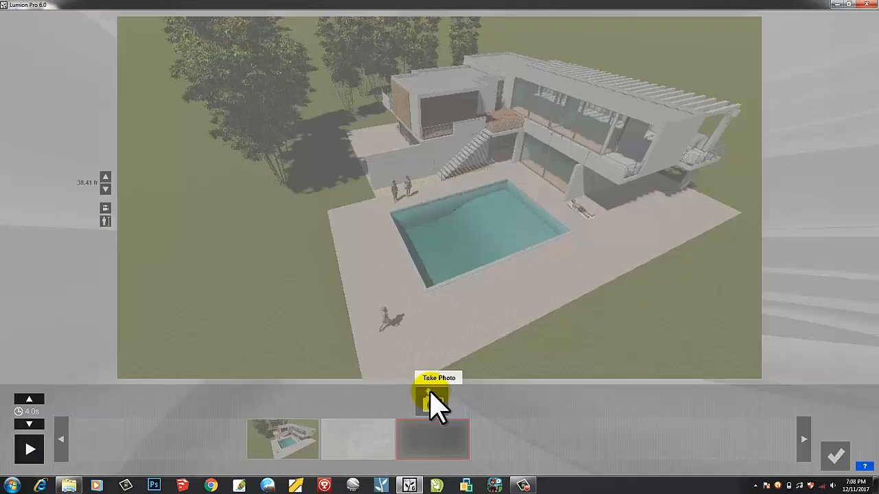
pyautogui.press('q')
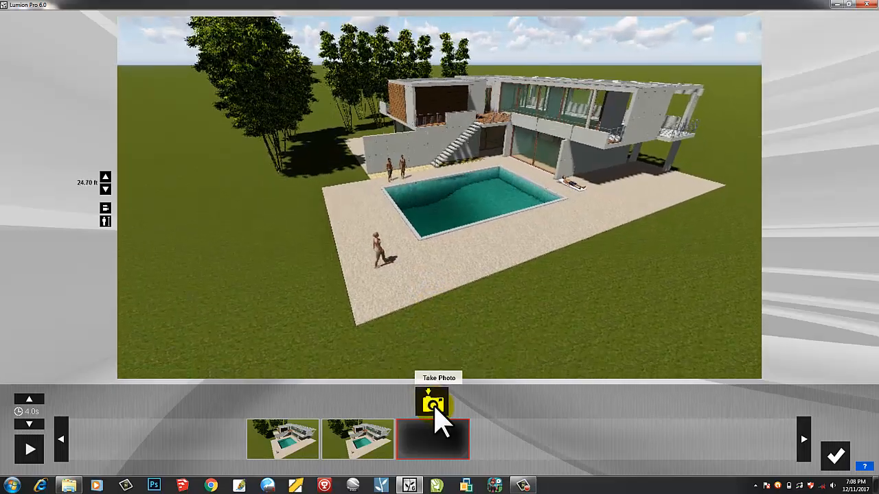
pyautogui.click(433, 403)
pyautogui.moveTo(433, 290); pyautogui.dragTo(433, 289, button='right')
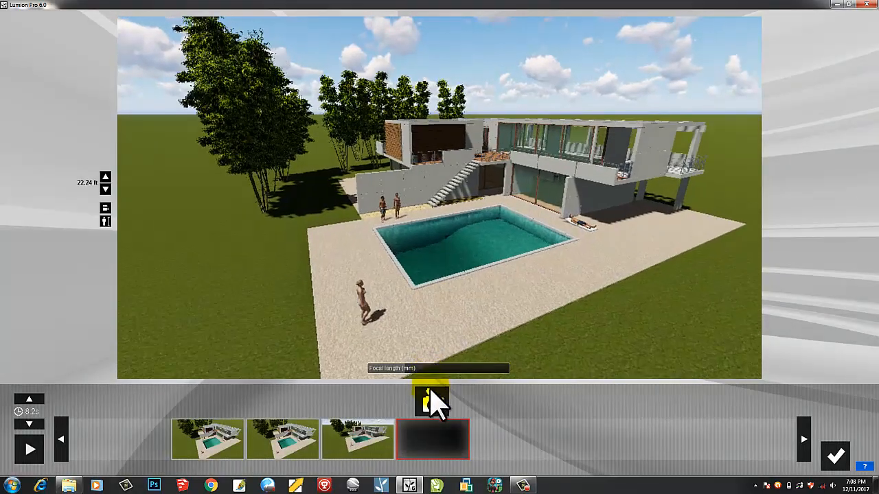
pyautogui.click(433, 403)
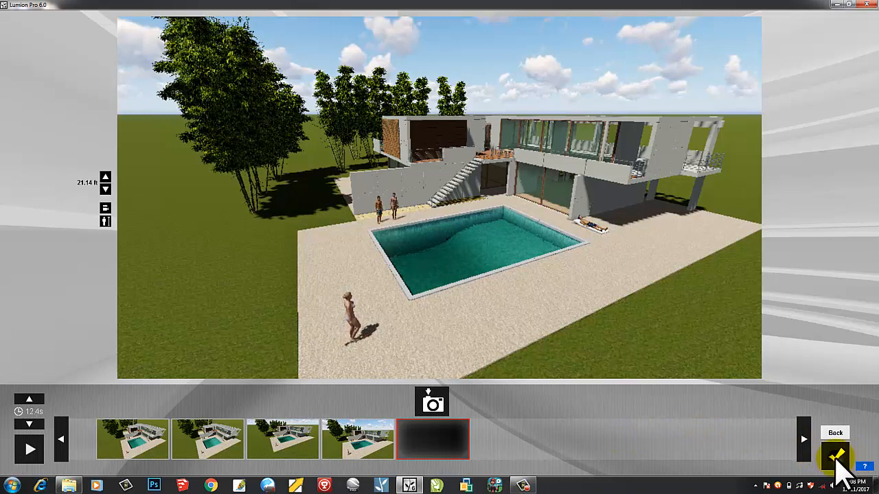
pyautogui.click(837, 462)
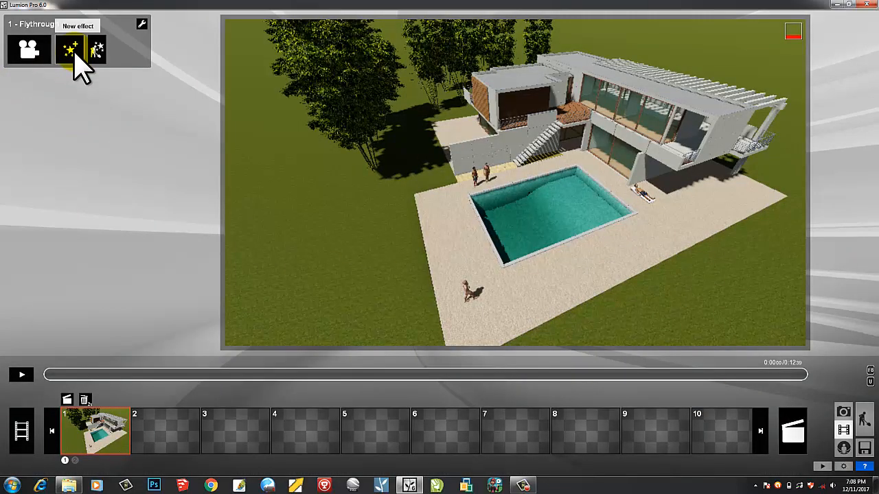
# Step: Add an Advanced move effect and keyframe the walking woman's start at 0.2 s, slightly along the paving towards the pool's long side
pyautogui.click(72, 52)
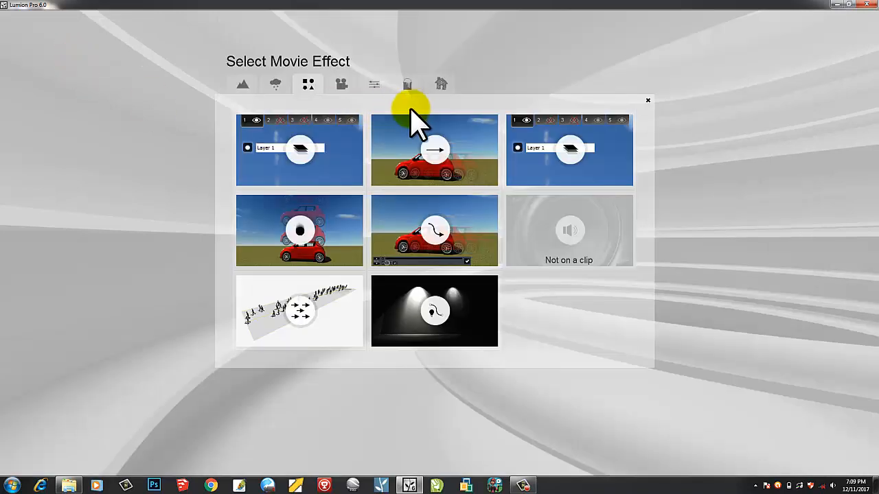
pyautogui.click(437, 236)
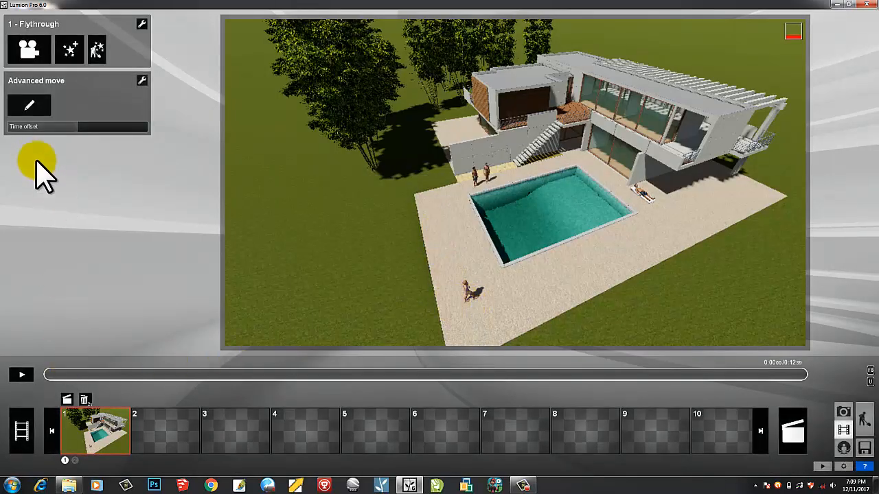
pyautogui.click(29, 110)
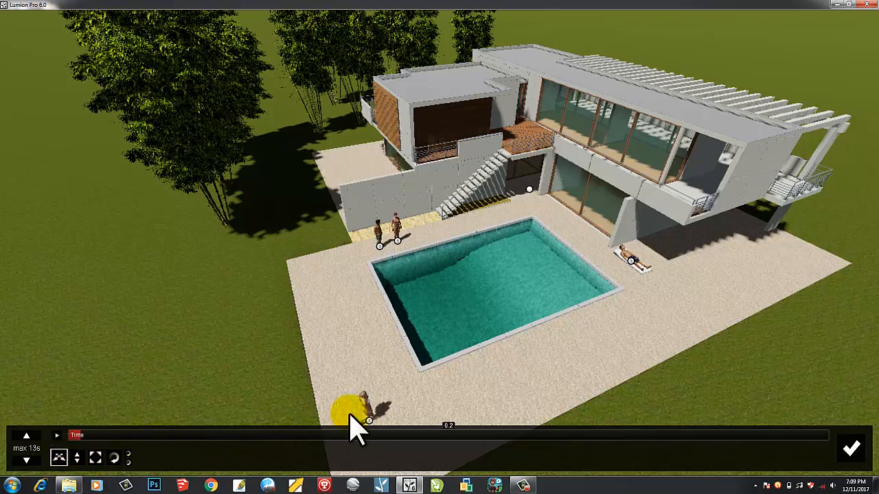
pyautogui.click(370, 424)
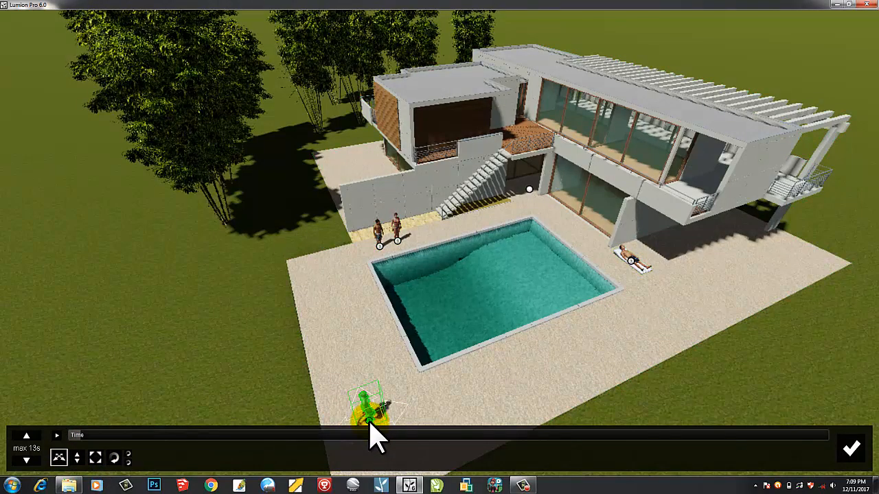
pyautogui.moveTo(399, 415)
pyautogui.mouseDown()
pyautogui.moveTo(407, 415)
pyautogui.moveTo(398, 428)
pyautogui.mouseUp()
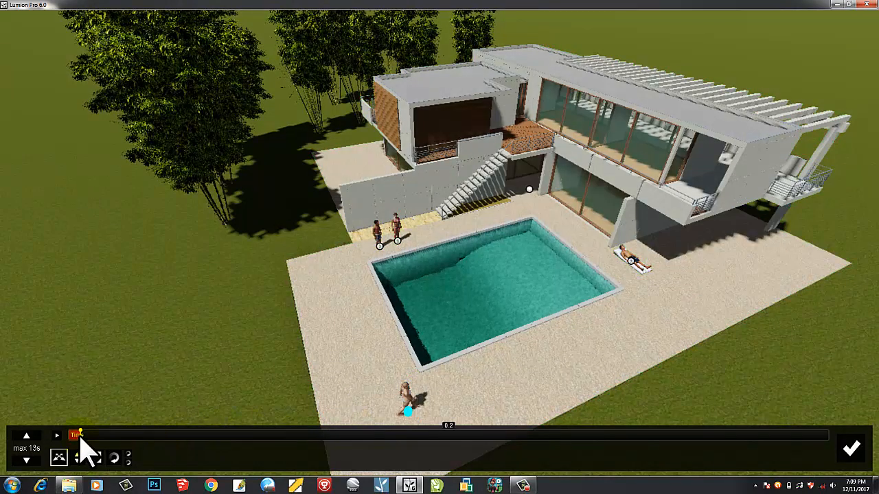
# Step: Keyframe the walking woman at 5.6 s beside the pool corner nearest the man on the sunbed
pyautogui.moveTo(110, 450); pyautogui.dragTo(395, 453)
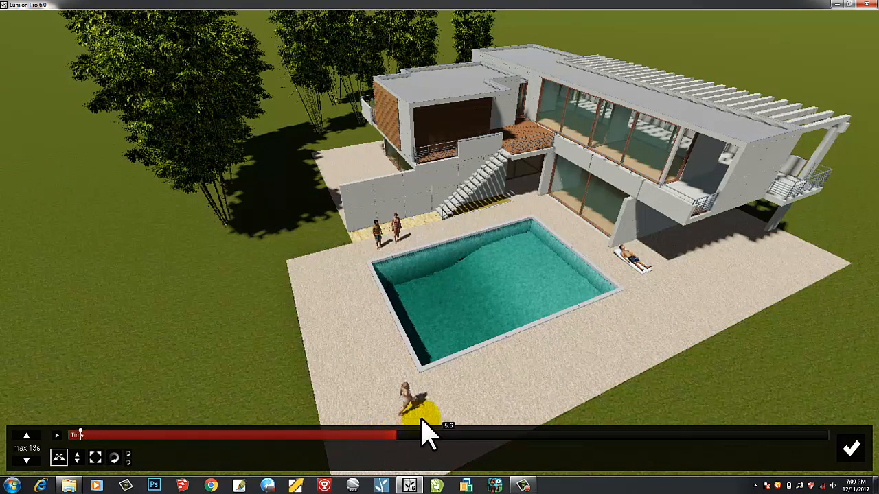
pyautogui.moveTo(416, 414)
pyautogui.mouseDown()
pyautogui.moveTo(408, 413)
pyautogui.moveTo(482, 397)
pyautogui.moveTo(598, 336)
pyautogui.moveTo(641, 300)
pyautogui.mouseUp()
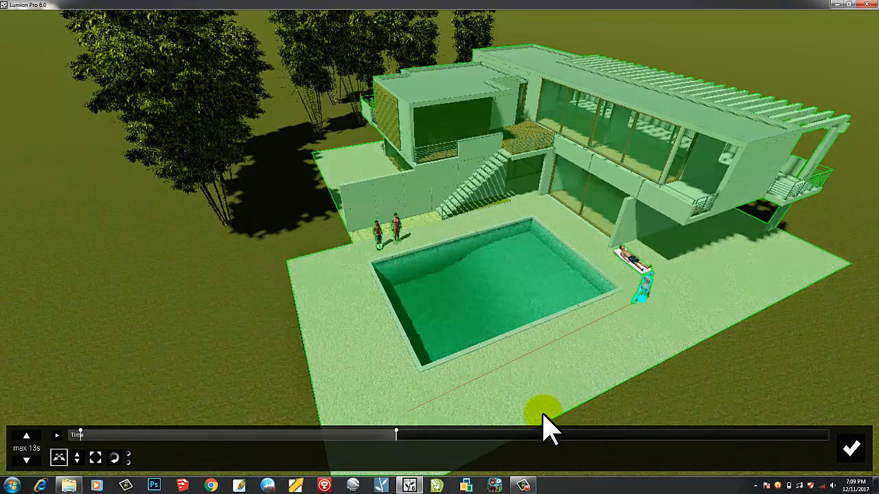
pyautogui.click(398, 432)
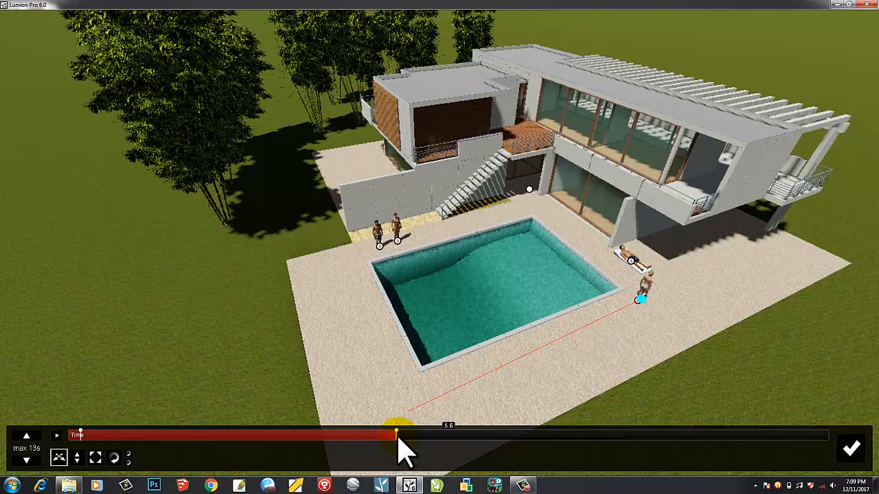
# Step: Keyframe the walking woman at 9.9 s at the pool corner by the house, between the stairs and the ground-floor glazing
pyautogui.moveTo(414, 434); pyautogui.dragTo(538, 435)
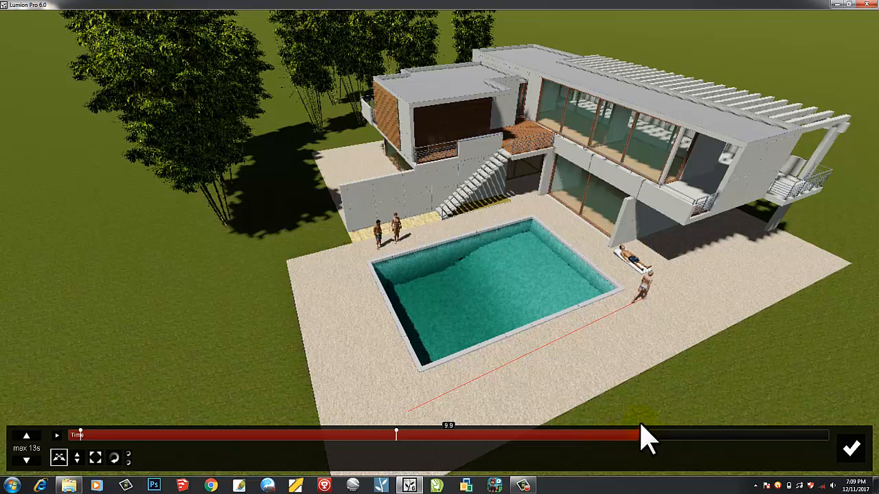
pyautogui.moveTo(647, 438); pyautogui.dragTo(647, 438)
pyautogui.click(638, 306)
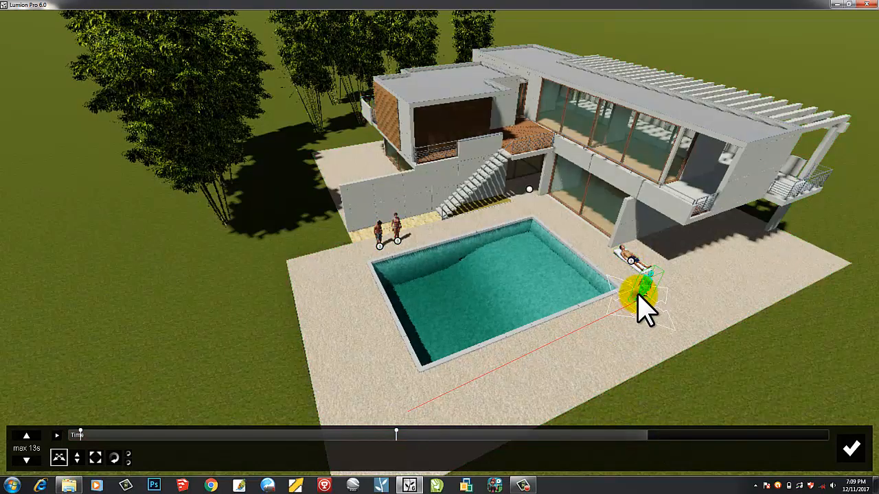
pyautogui.moveTo(637, 294); pyautogui.dragTo(626, 277)
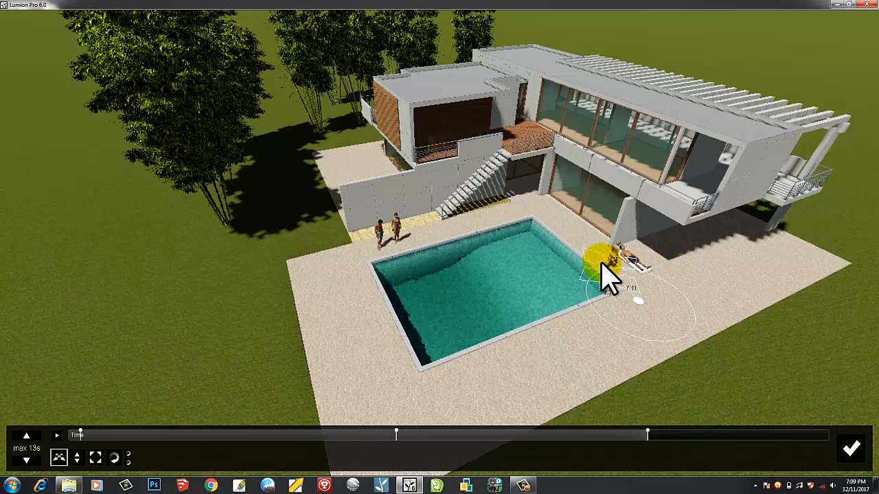
pyautogui.moveTo(578, 245); pyautogui.dragTo(536, 208)
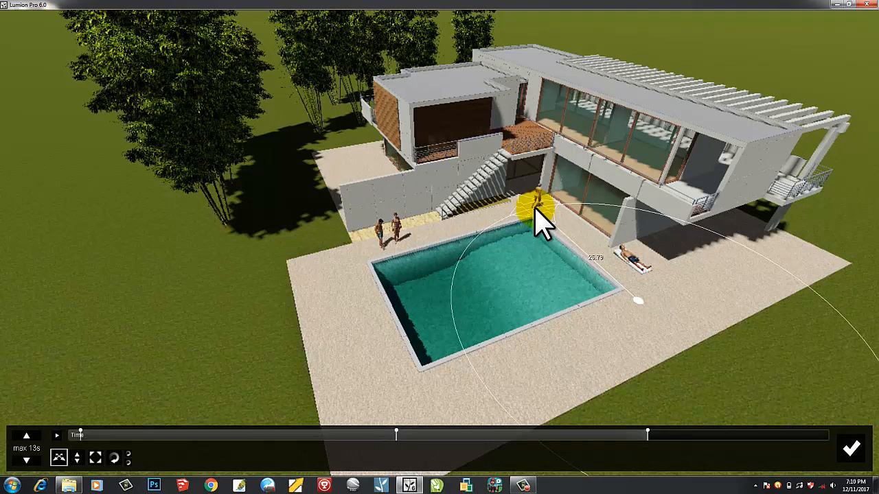
pyautogui.moveTo(546, 248); pyautogui.dragTo(547, 248)
# Step: Keyframe the walking woman at 12.6 s next to the standing couple by the garden wall, and finish editing the move
pyautogui.click(648, 437)
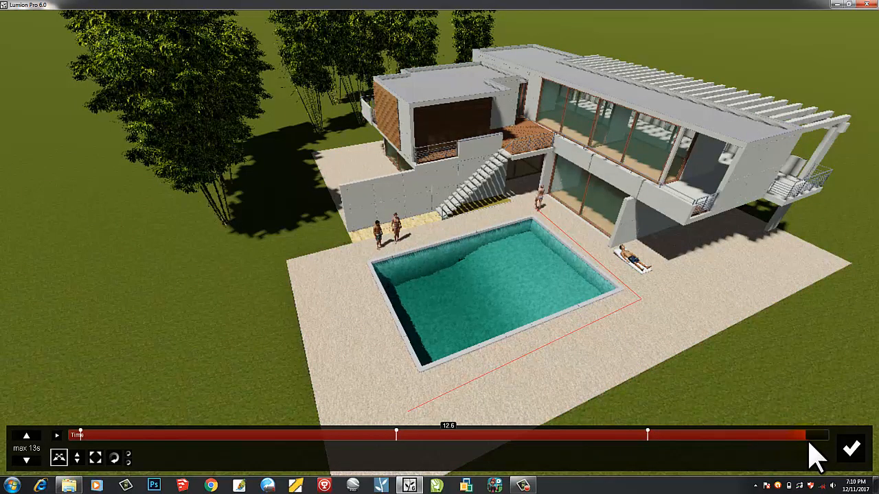
pyautogui.moveTo(540, 206); pyautogui.dragTo(409, 247)
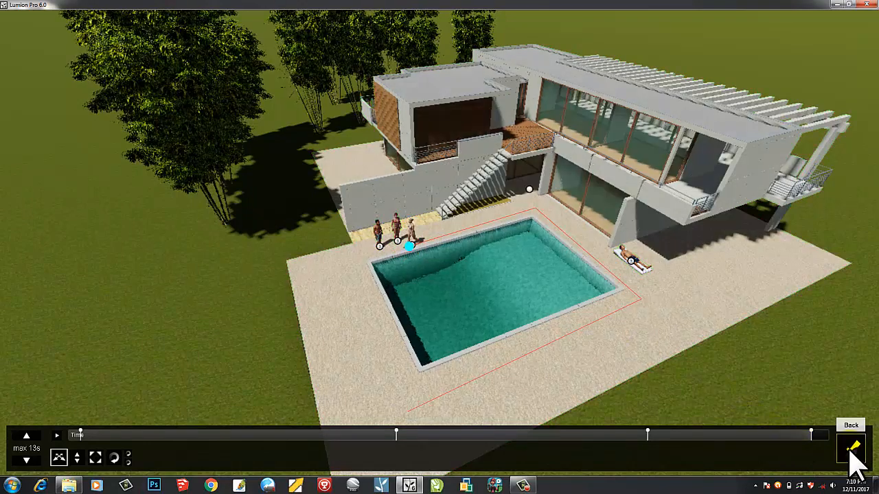
pyautogui.click(852, 451)
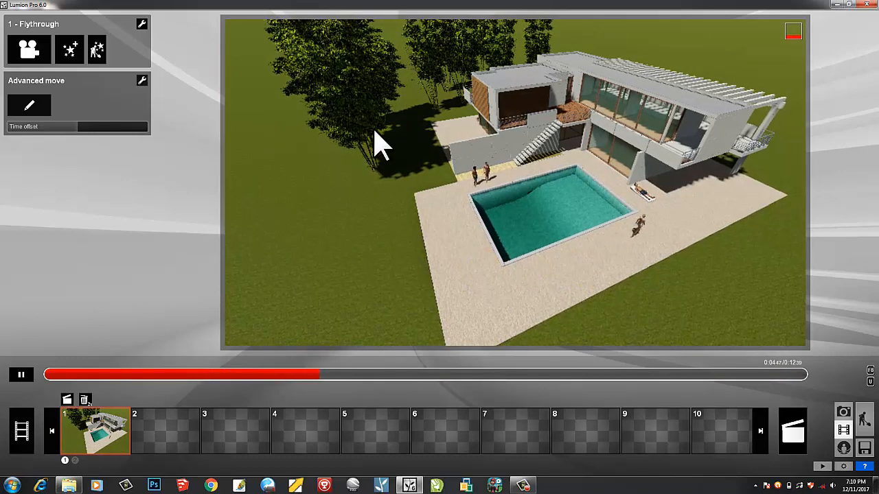
# Step: Add the Sun effect from the World effects to the flythrough clip
pyautogui.click(70, 52)
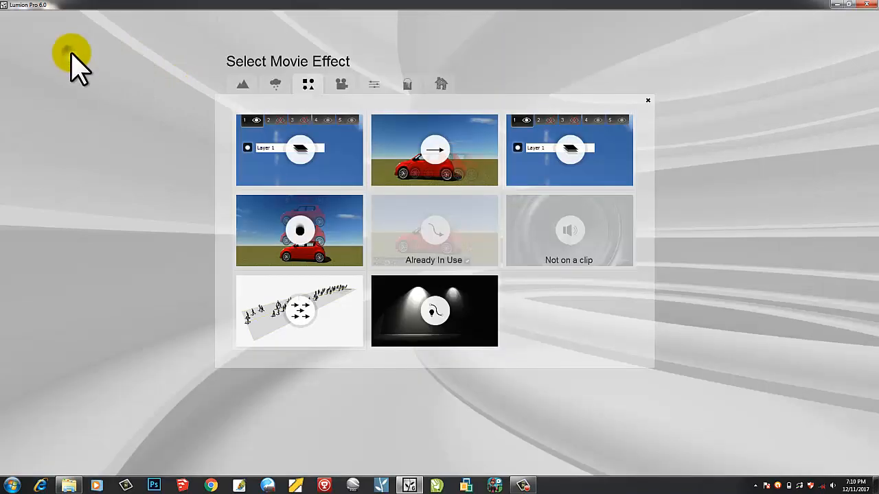
pyautogui.click(243, 85)
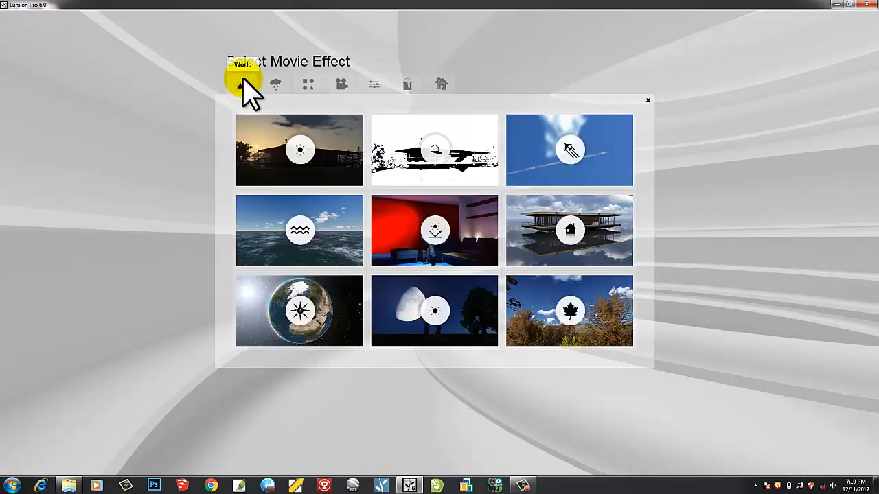
pyautogui.click(300, 149)
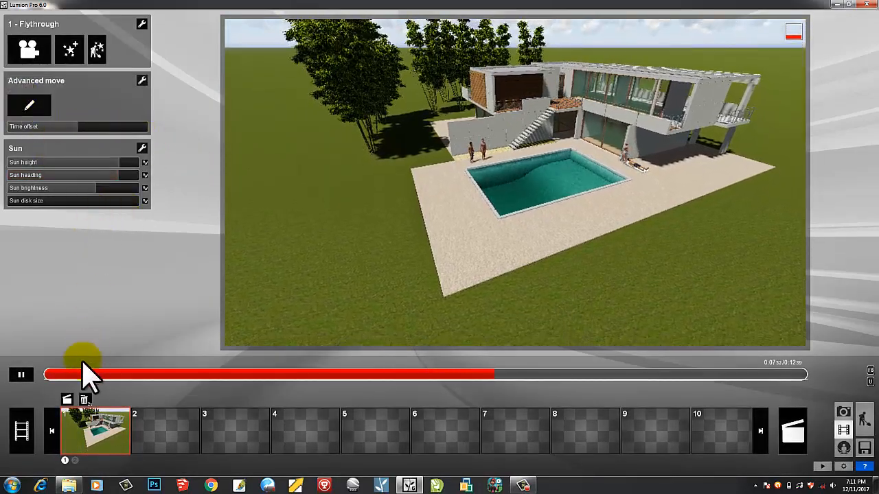
# Step: Stop the playback and, at about 2.4 s in the clip, keyframe a lower sun height and a higher sun brightness
pyautogui.click(18, 374)
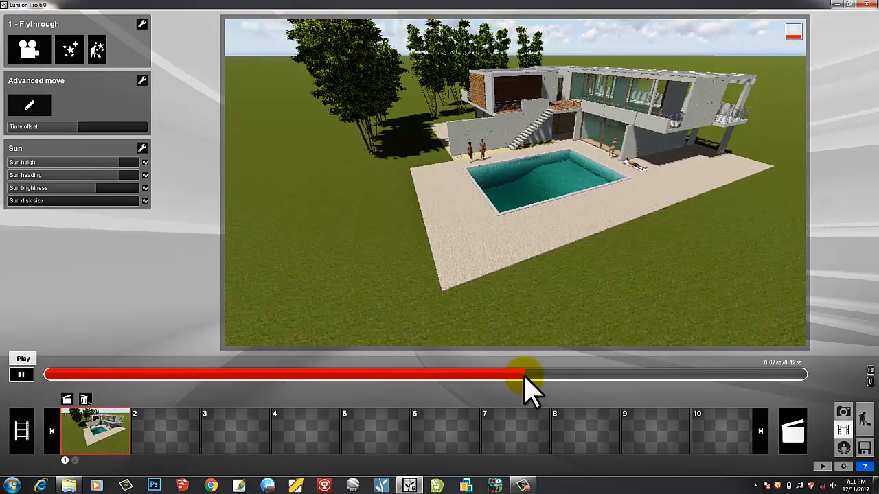
pyautogui.moveTo(525, 376); pyautogui.dragTo(188, 378)
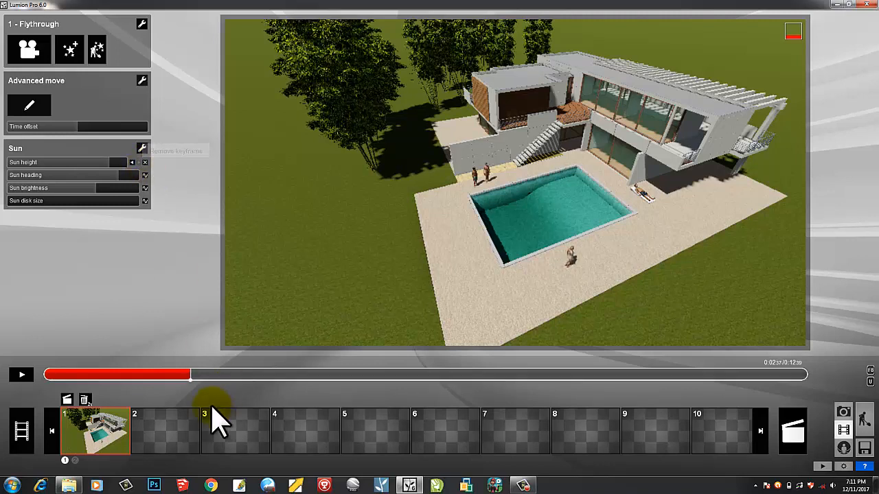
pyautogui.moveTo(108, 165); pyautogui.dragTo(94, 165)
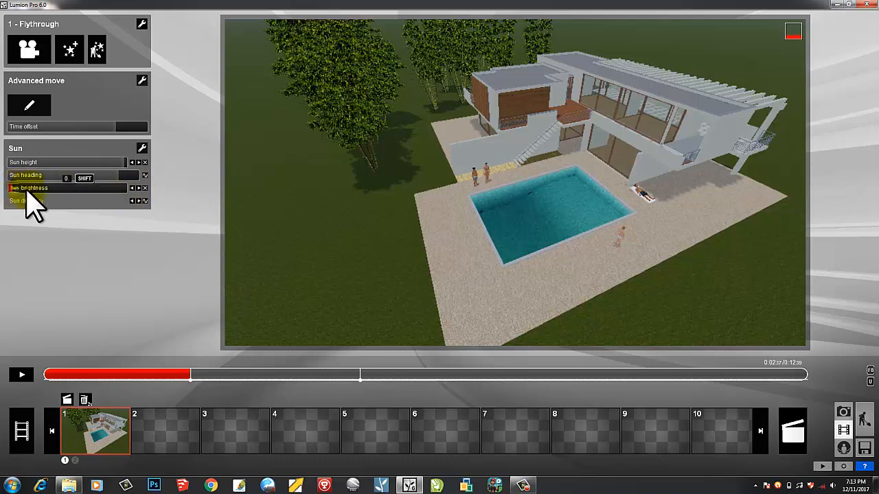
pyautogui.moveTo(26, 192); pyautogui.dragTo(89, 192)
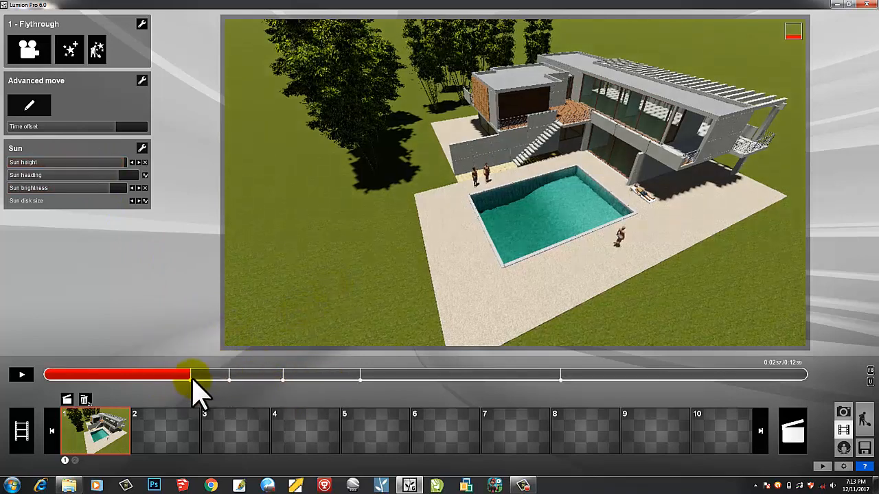
# Step: Play the flythrough from the beginning to review the sun changes and the walking woman's path
pyautogui.moveTo(191, 385); pyautogui.dragTo(47, 395)
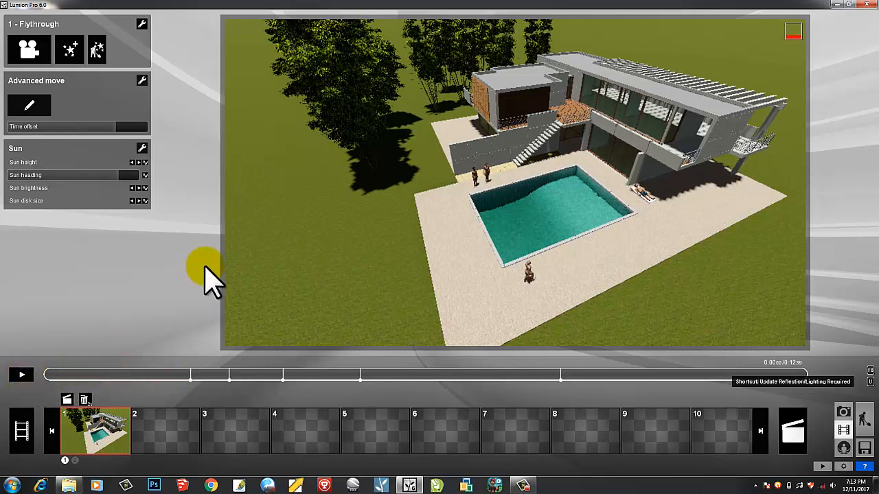
pyautogui.press('space')
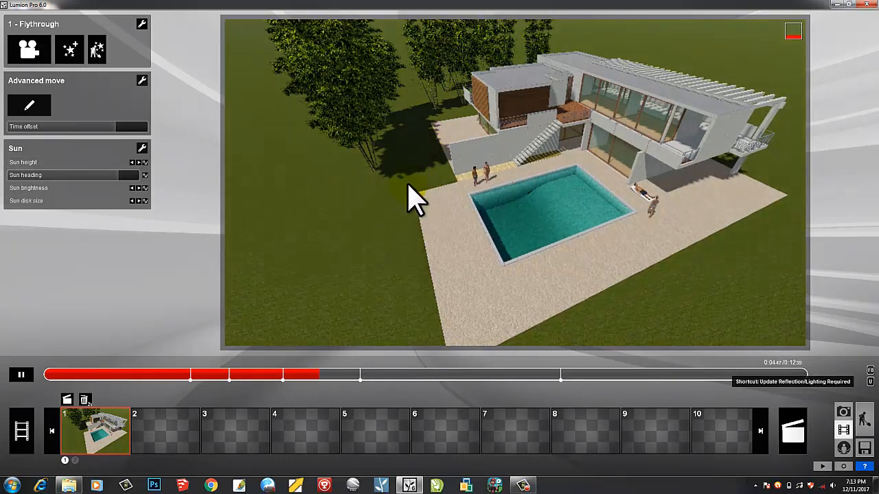
pyautogui.moveTo(429, 199); pyautogui.dragTo(470, 199)
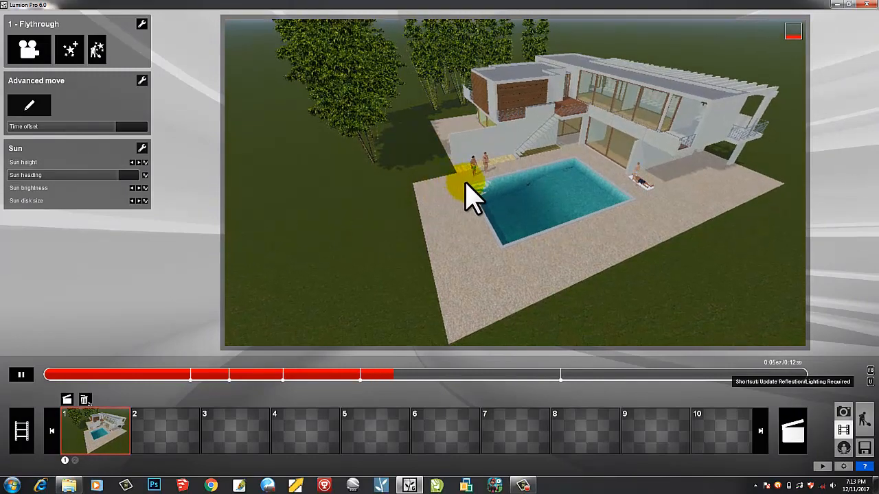